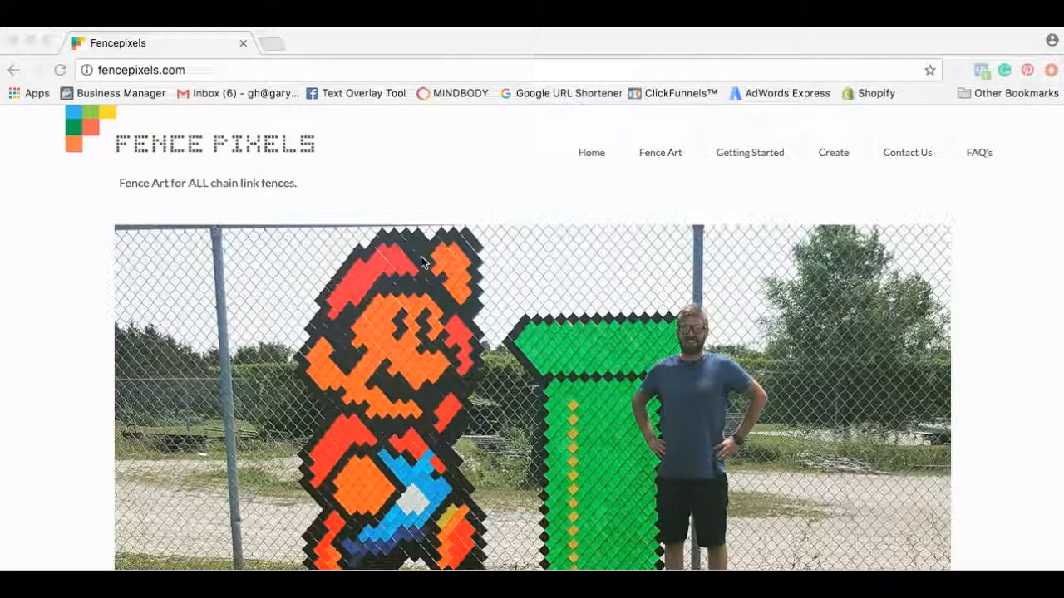
# Open the fence designer from Create and continue as a guest to an empty 7' by 12' grid.
pyautogui.scroll(-3, 421, 262)
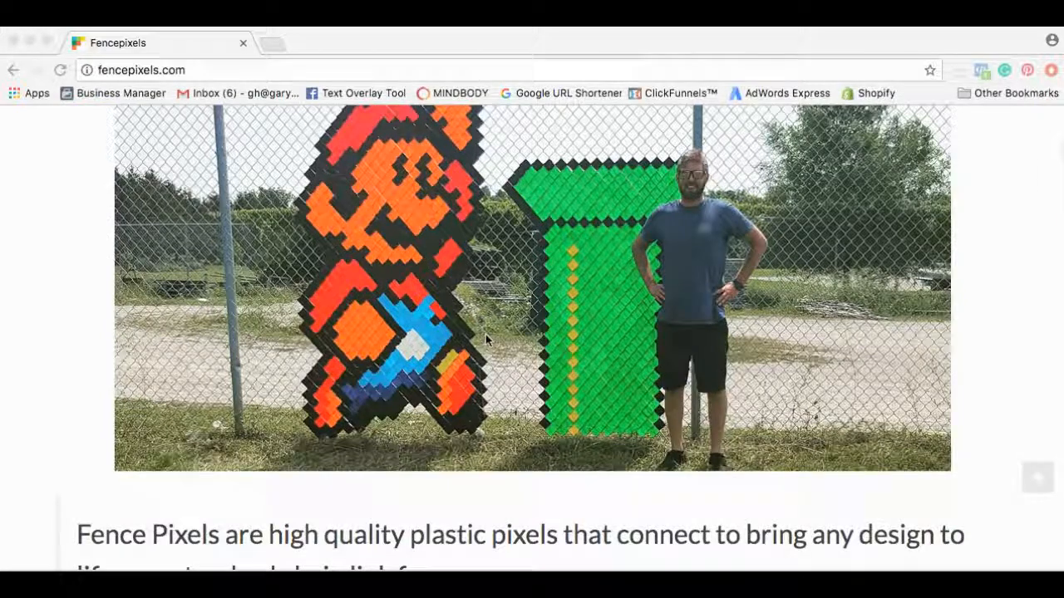
pyautogui.scroll(2, 485, 334)
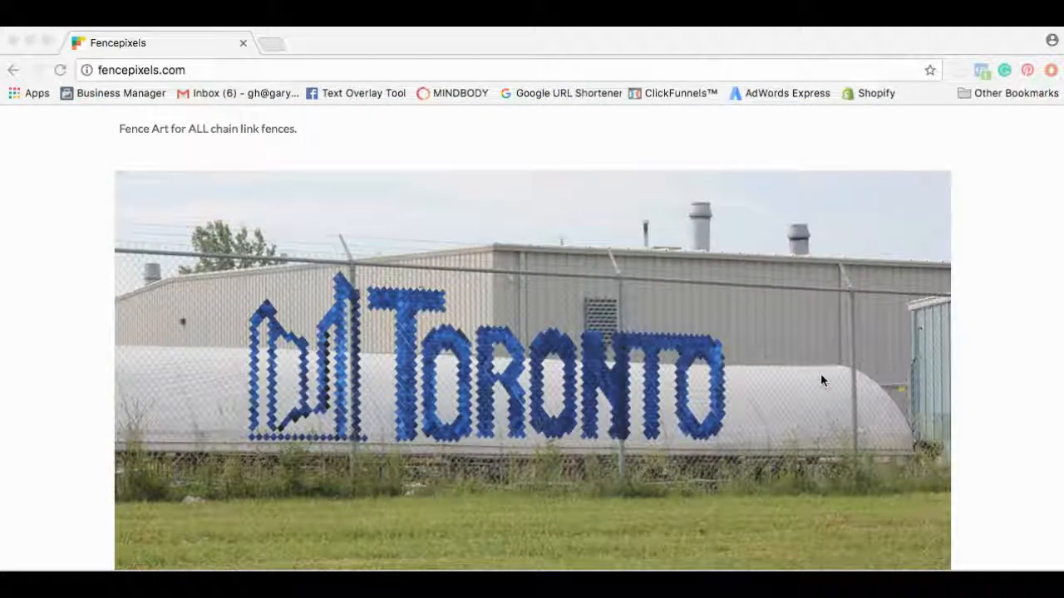
pyautogui.scroll(2, 820, 373)
pyautogui.scroll(-5, 820, 374)
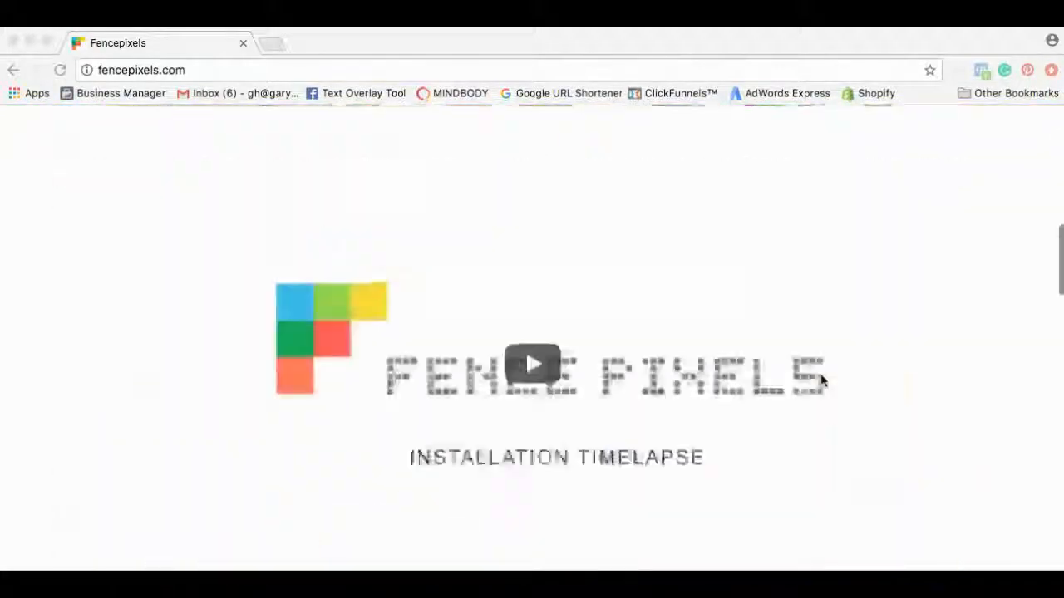
pyautogui.scroll(8, 821, 381)
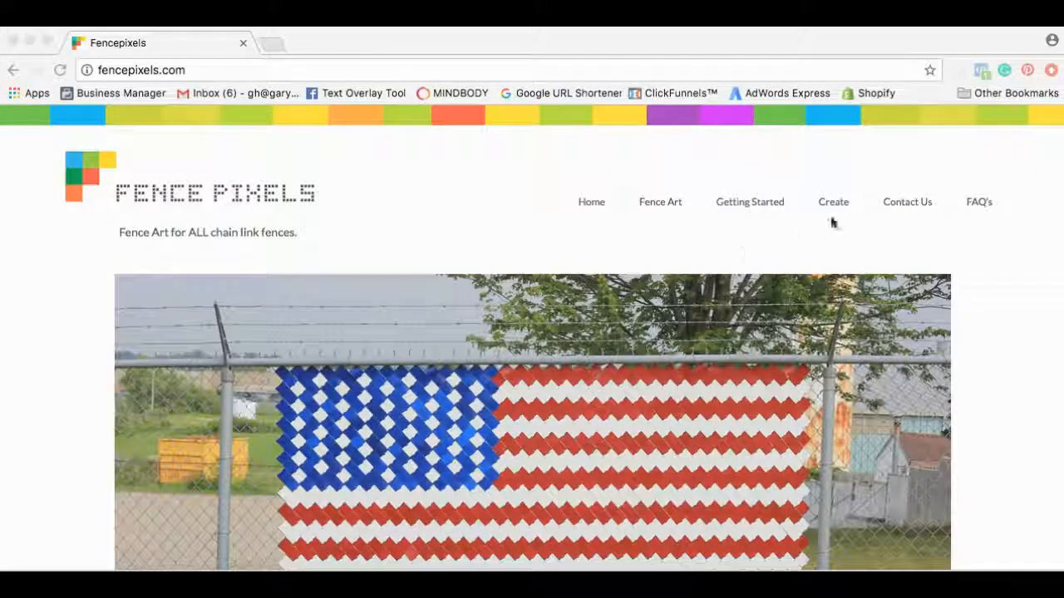
pyautogui.click(833, 207)
pyautogui.click(831, 205)
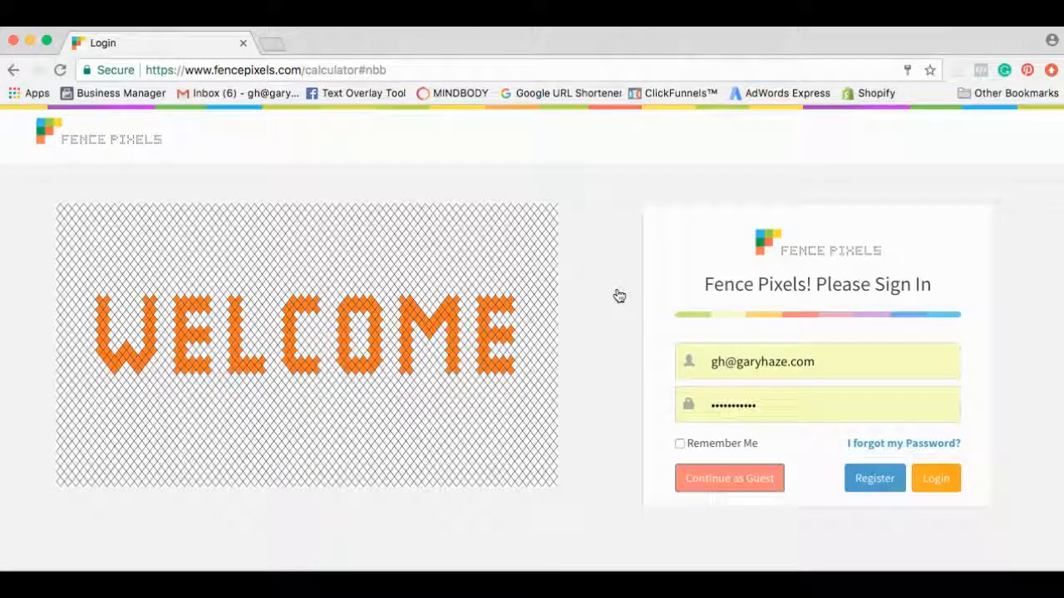
pyautogui.click(754, 485)
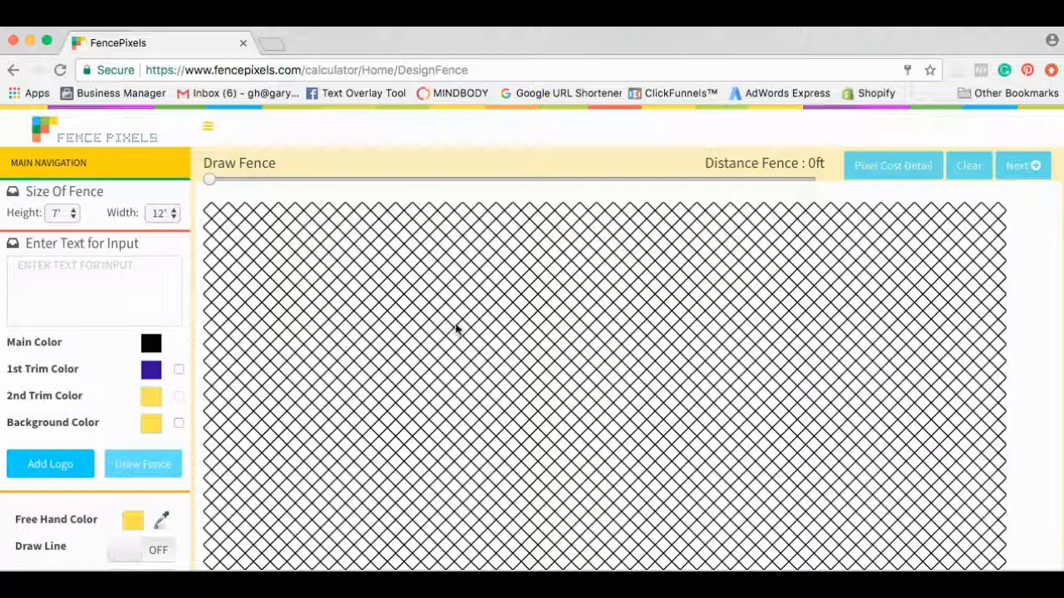
# Resize the fence to 8' high by 20' wide.
pyautogui.click(74, 216)
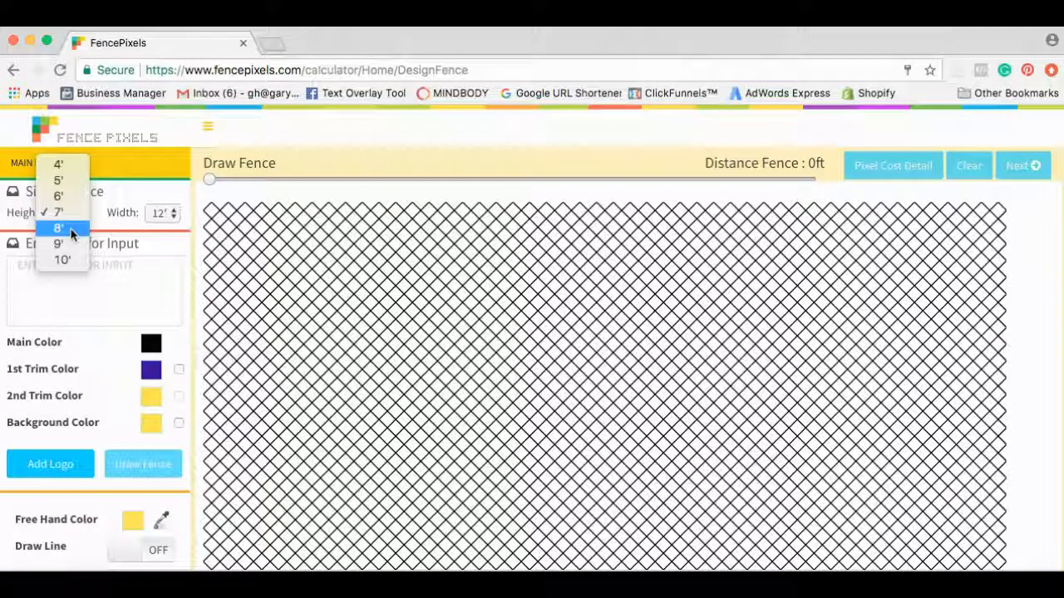
pyautogui.click(60, 229)
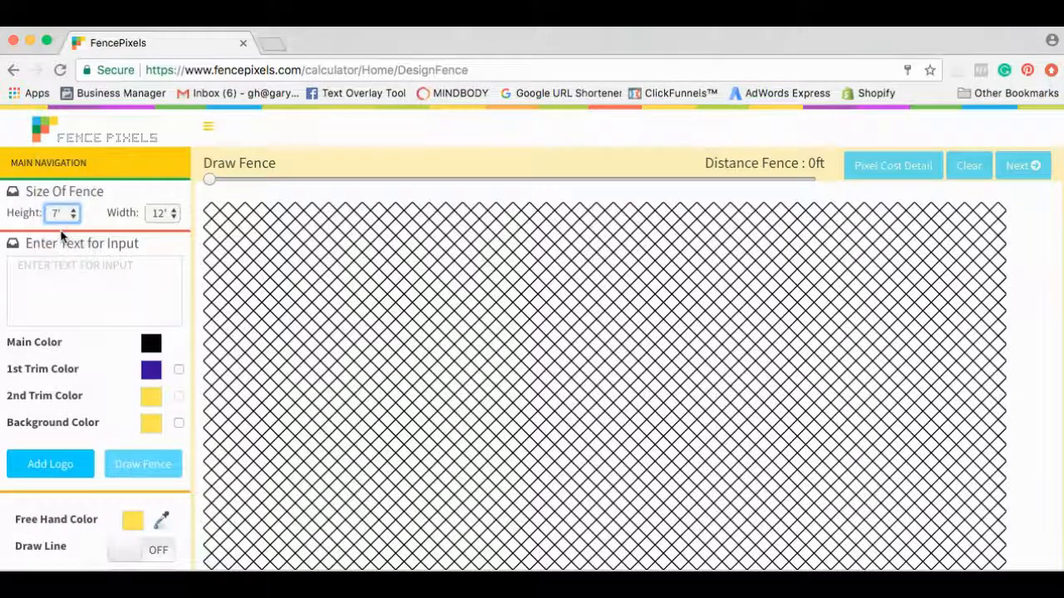
pyautogui.click(172, 218)
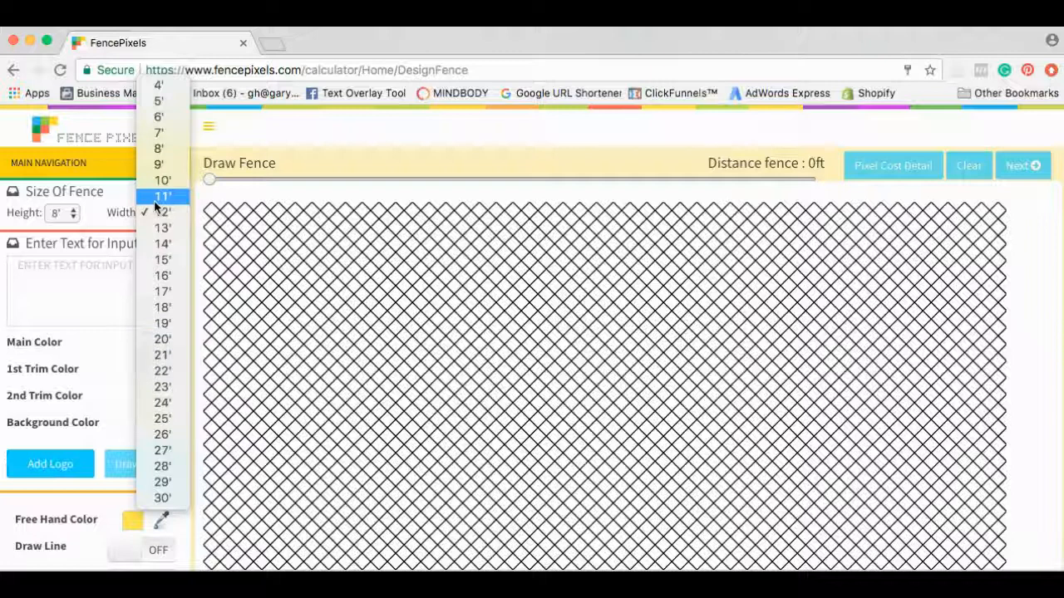
pyautogui.click(173, 340)
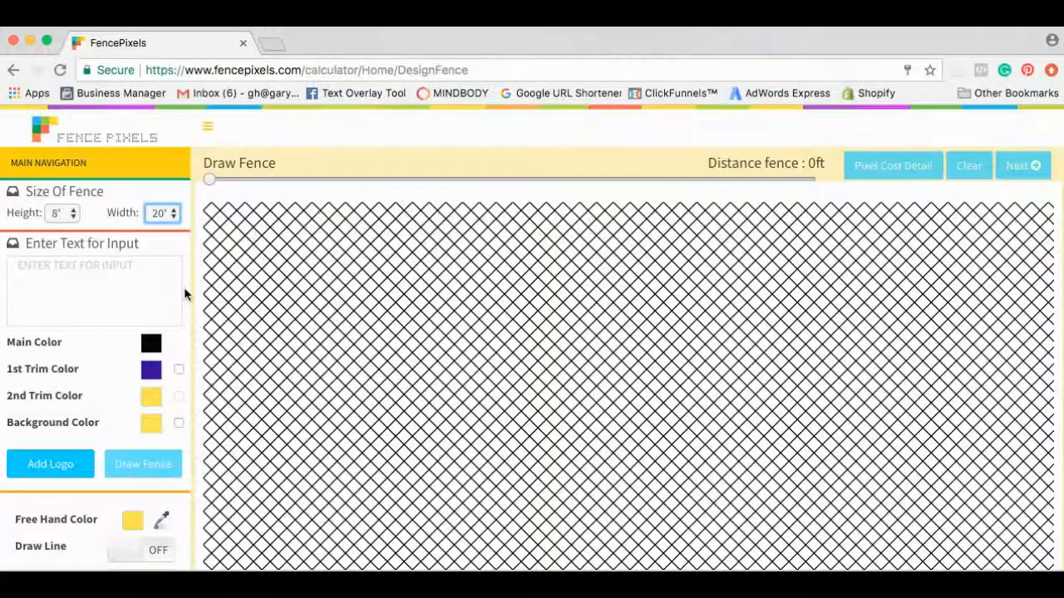
pyautogui.scroll(-1, 184, 290)
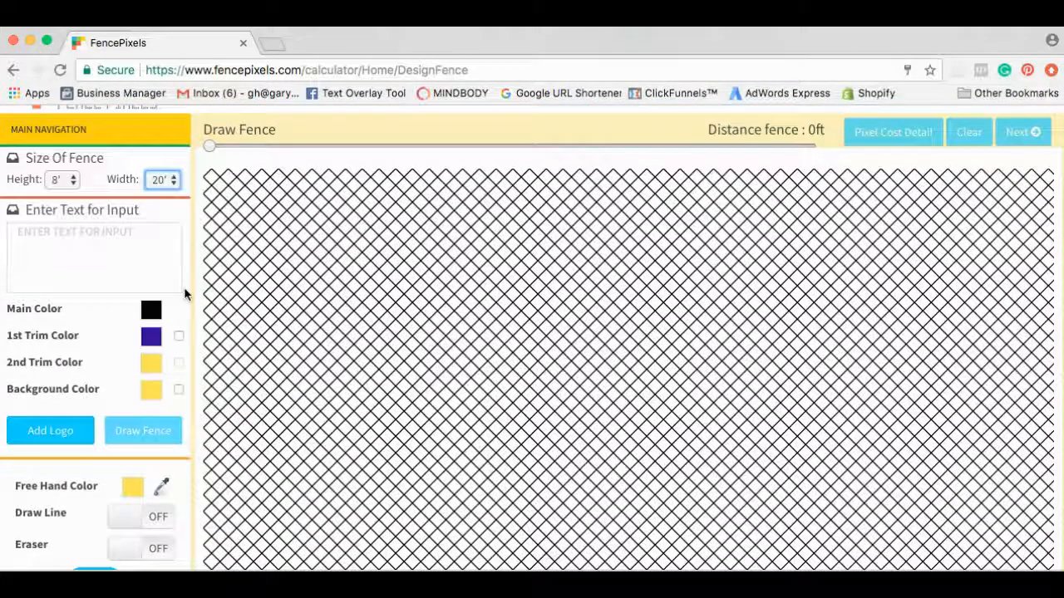
pyautogui.click(74, 233)
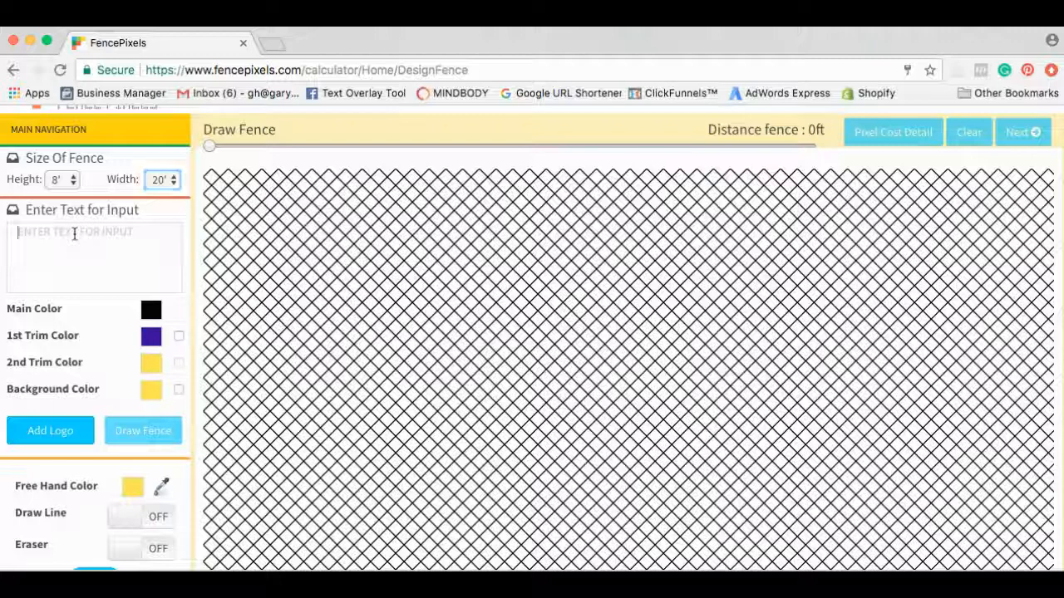
pyautogui.scroll(1, 92, 324)
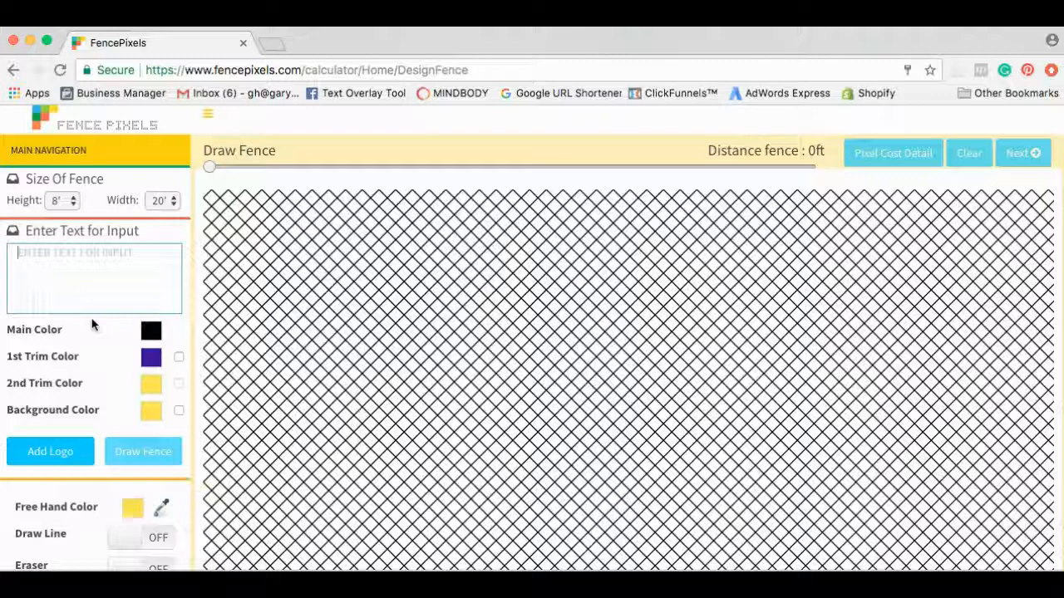
# Draw 'FENCE PIXELS' onto the fence, accepting the resize to 21' wide.
pyautogui.write('FENCE PIXELS')
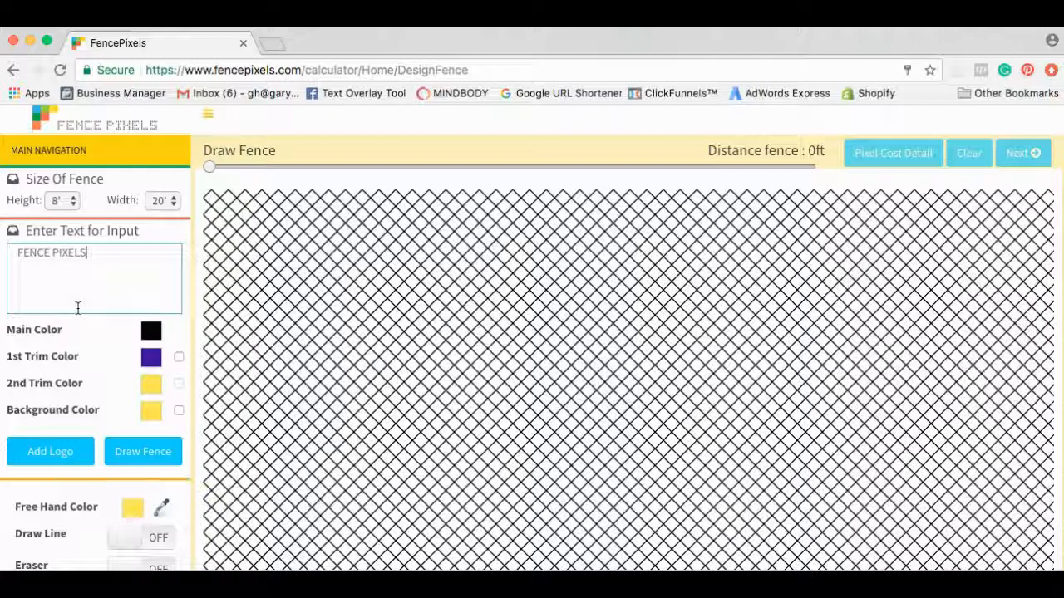
pyautogui.click(138, 448)
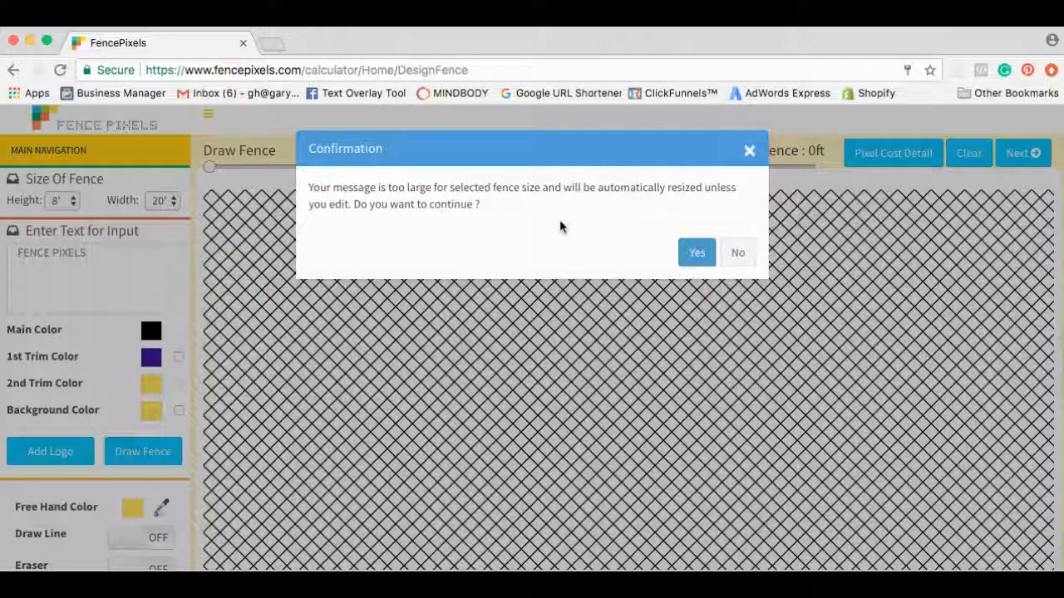
pyautogui.click(697, 255)
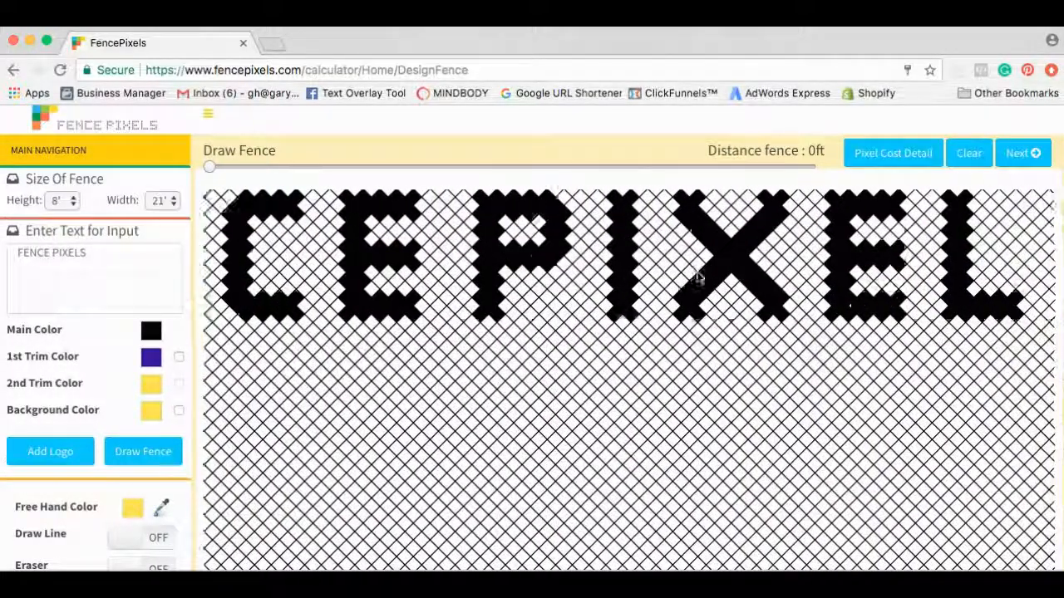
# Reopen the designer as a guest, resetting to an empty 7' by 12' grid.
pyautogui.hscroll(-5, 699, 278)
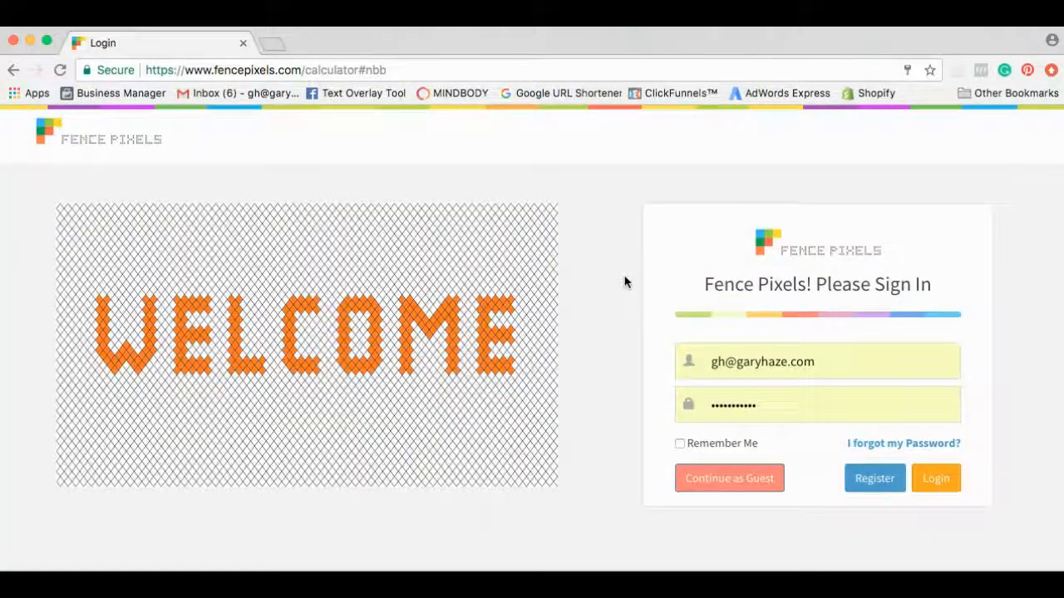
pyautogui.click(726, 487)
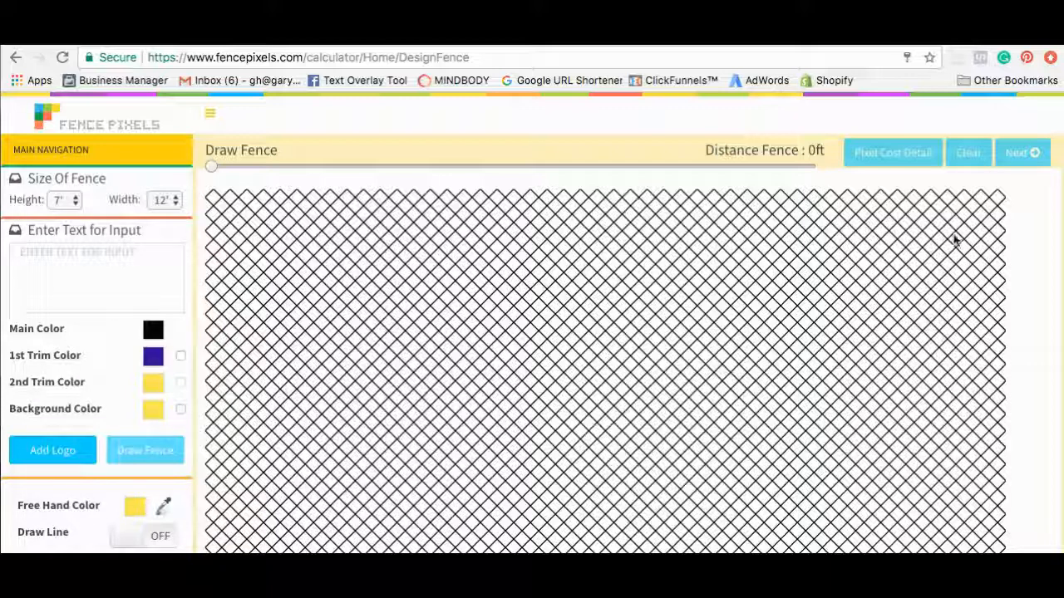
# Draw 'FENCE' and 'PIXELS' as two stacked lines of black lettering on the fence.
pyautogui.click(88, 263)
pyautogui.write('FFENCE PIXELS')
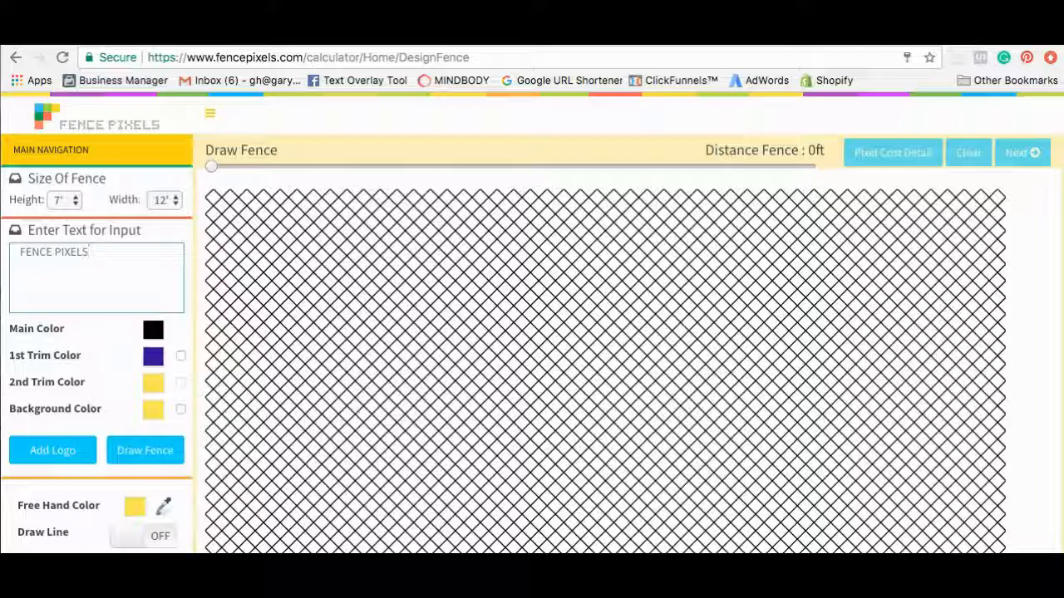
pyautogui.click(55, 253)
pyautogui.press('Return')
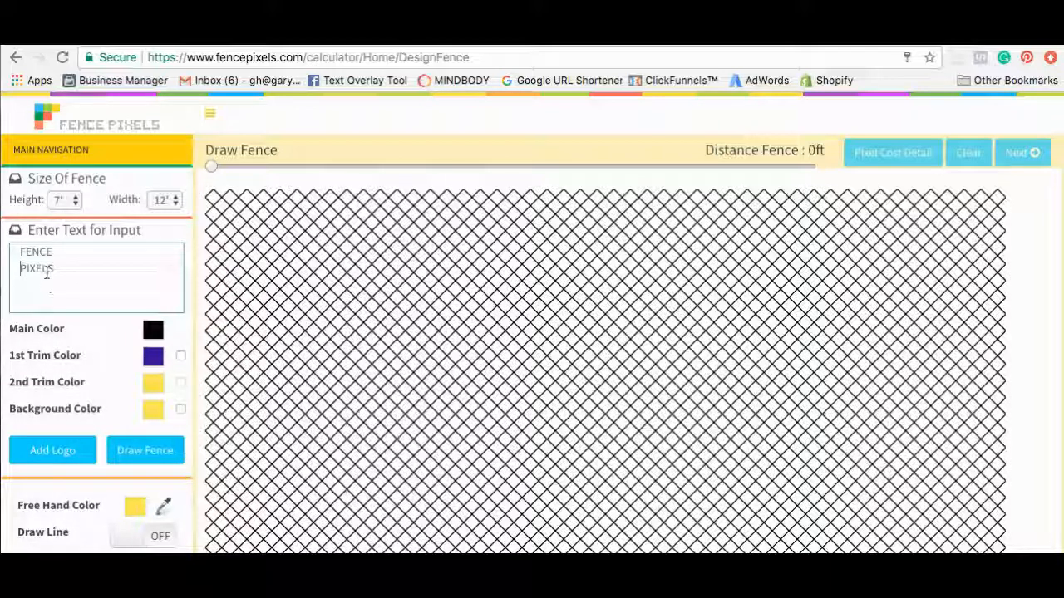
pyautogui.click(131, 447)
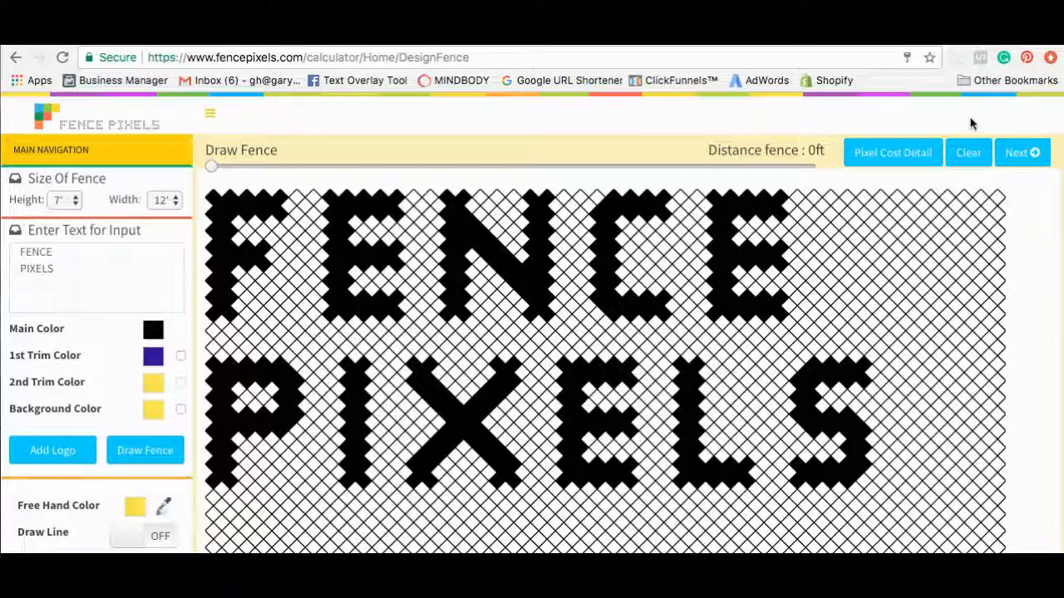
pyautogui.click(969, 154)
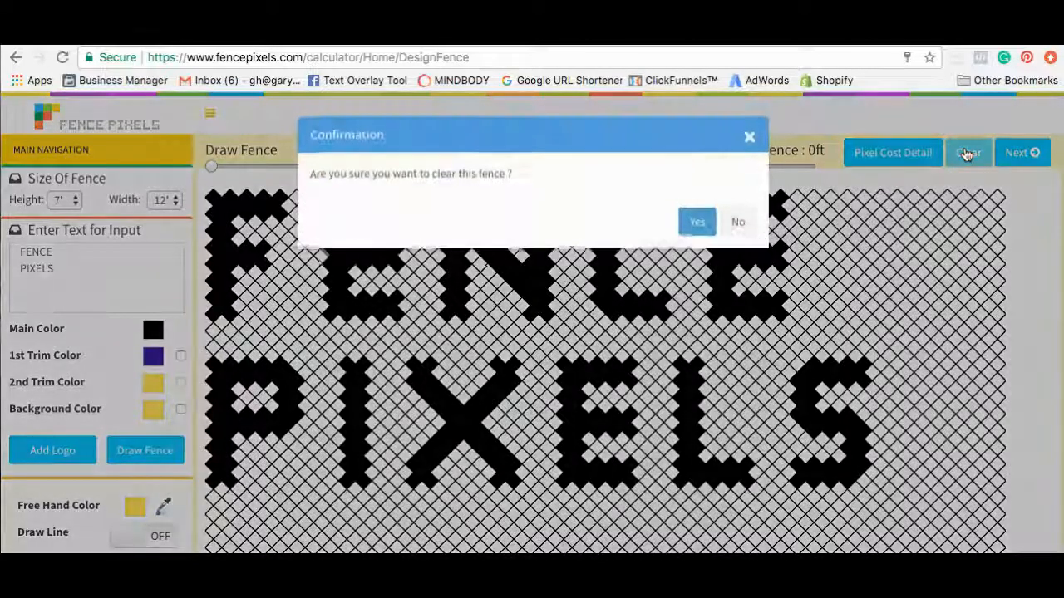
# Clear the lettering and resize the fence to 10' high by 20' wide.
pyautogui.click(698, 223)
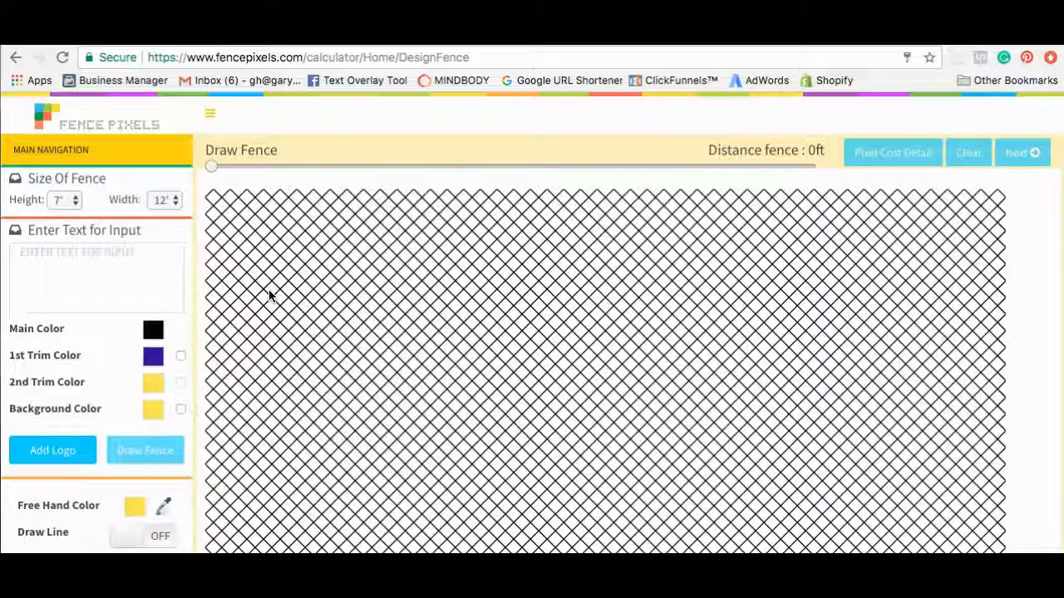
pyautogui.click(76, 203)
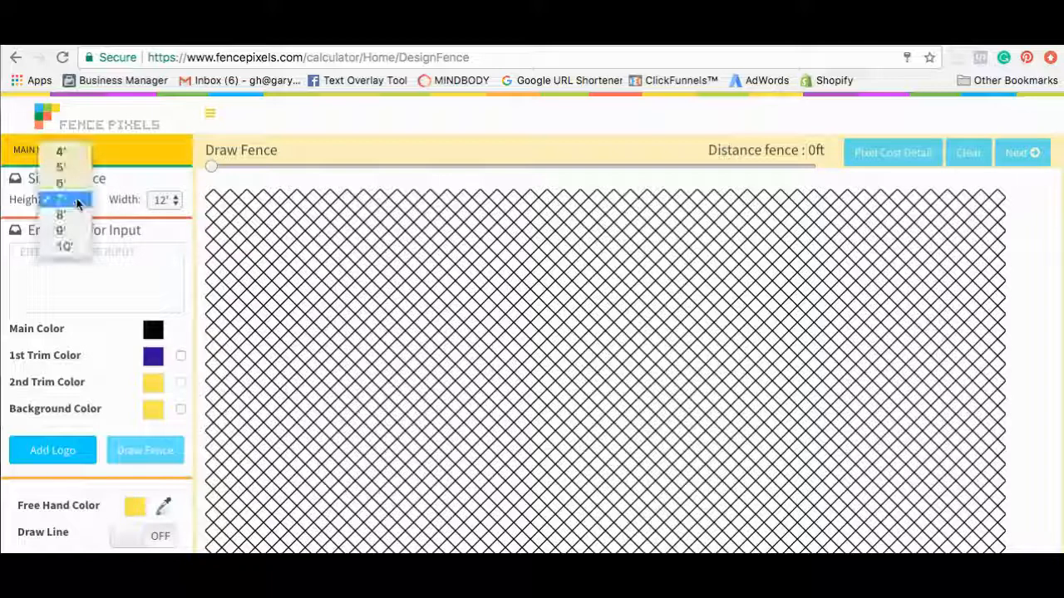
pyautogui.click(80, 253)
pyautogui.click(163, 201)
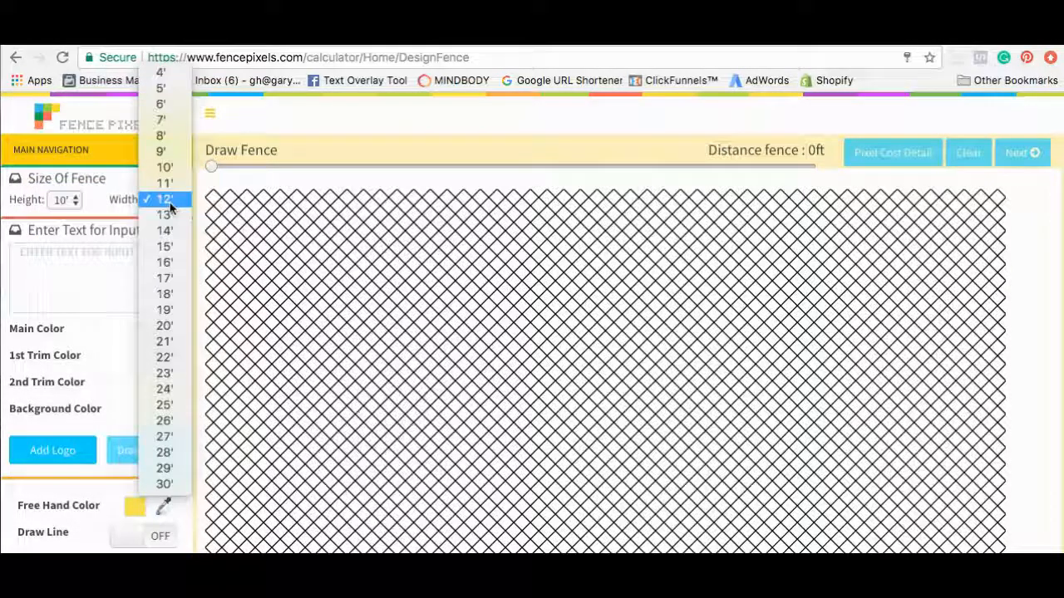
pyautogui.click(166, 325)
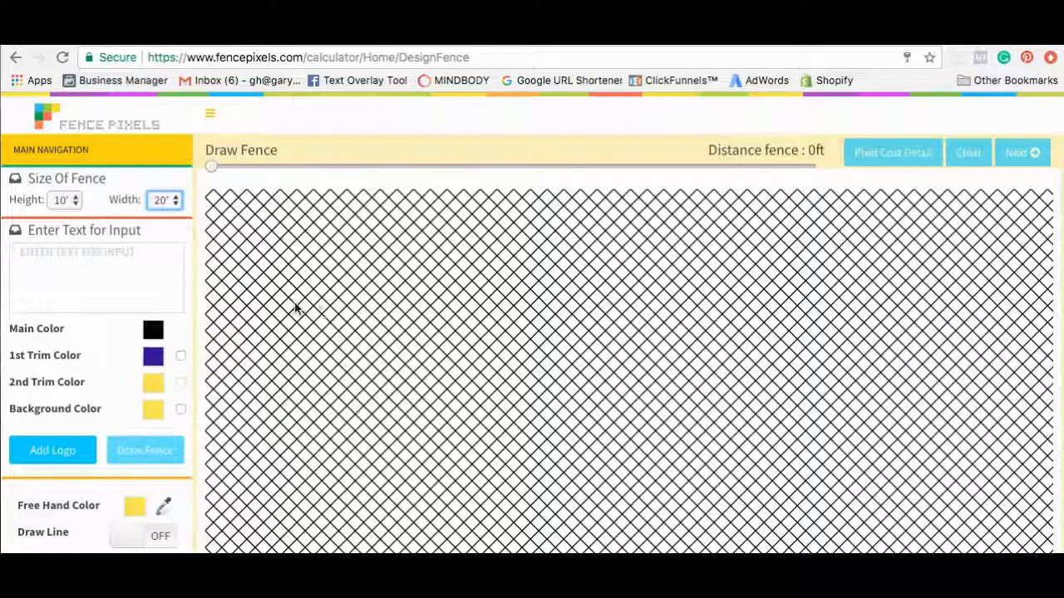
# Find 'halloween pumpkin 3ed.jpeg' on the Desktop and upload it as the fence image.
pyautogui.click(75, 454)
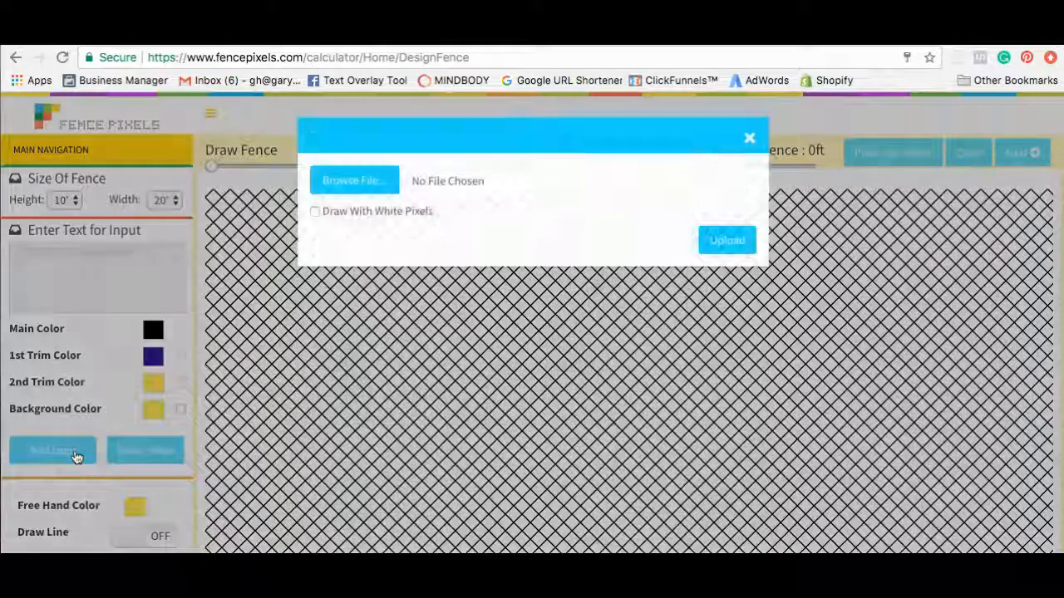
pyautogui.click(355, 180)
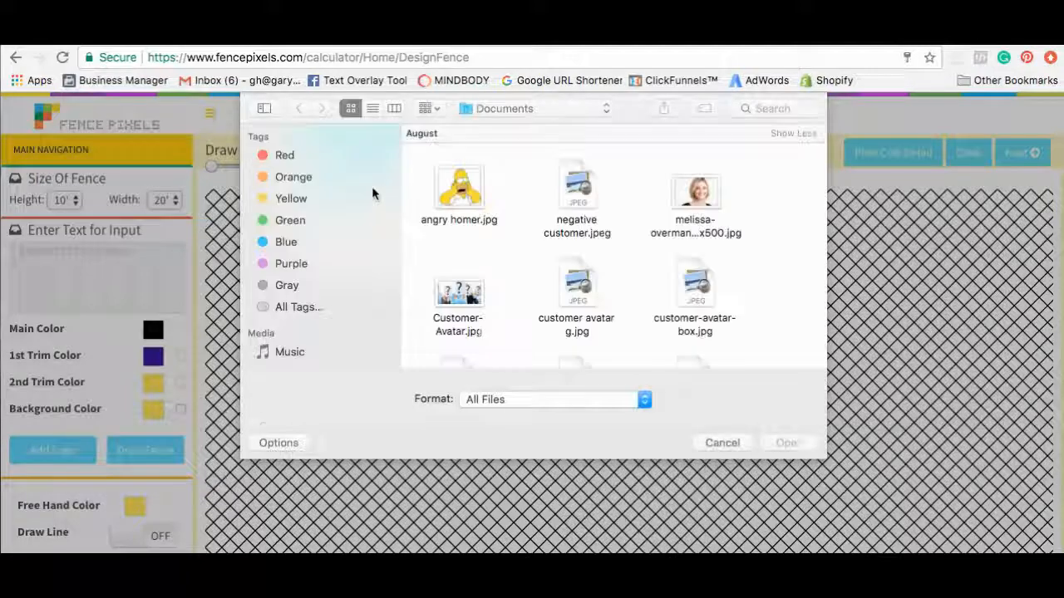
pyautogui.click(595, 111)
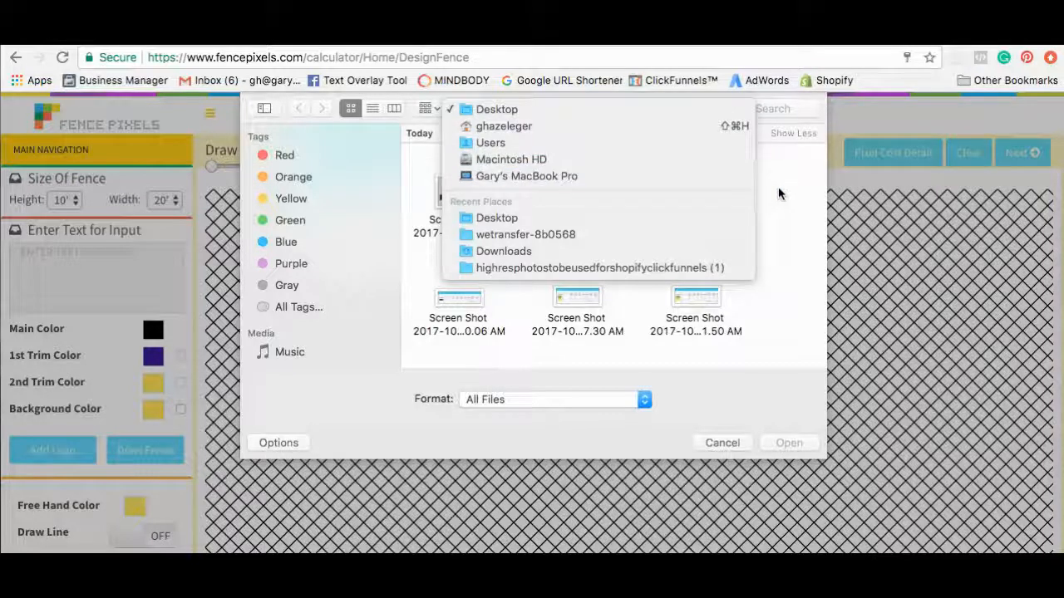
pyautogui.click(778, 190)
pyautogui.click(761, 108)
pyautogui.write('hallo')
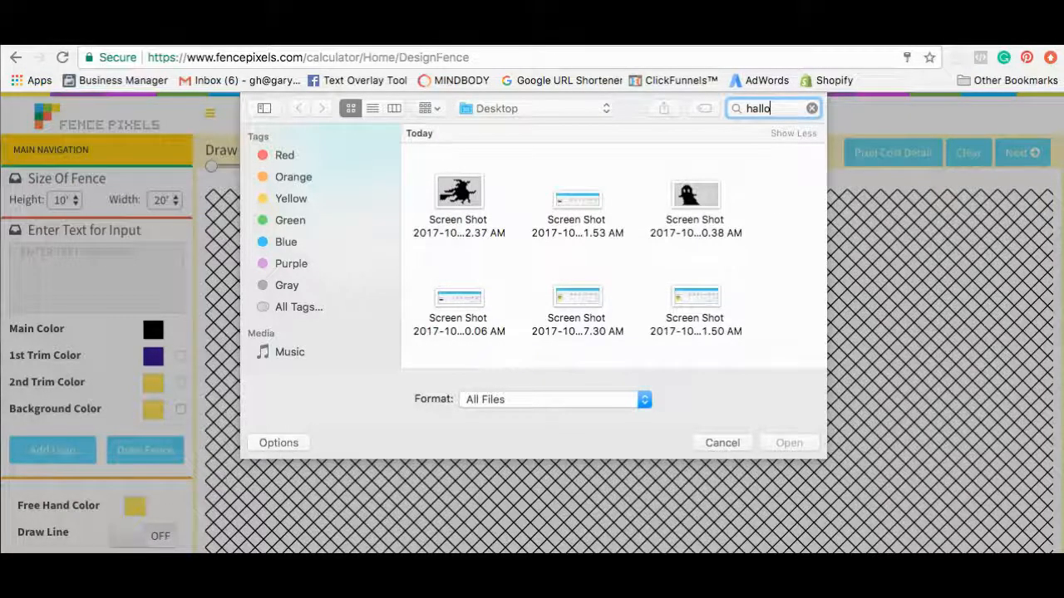
pyautogui.write('ween pumpkin')
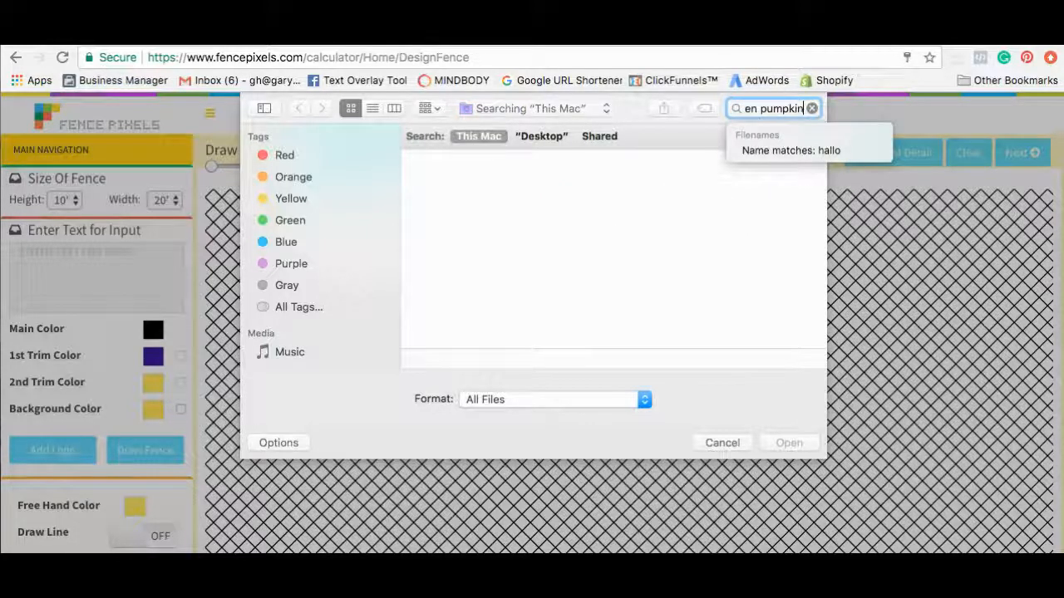
pyautogui.press('Return')
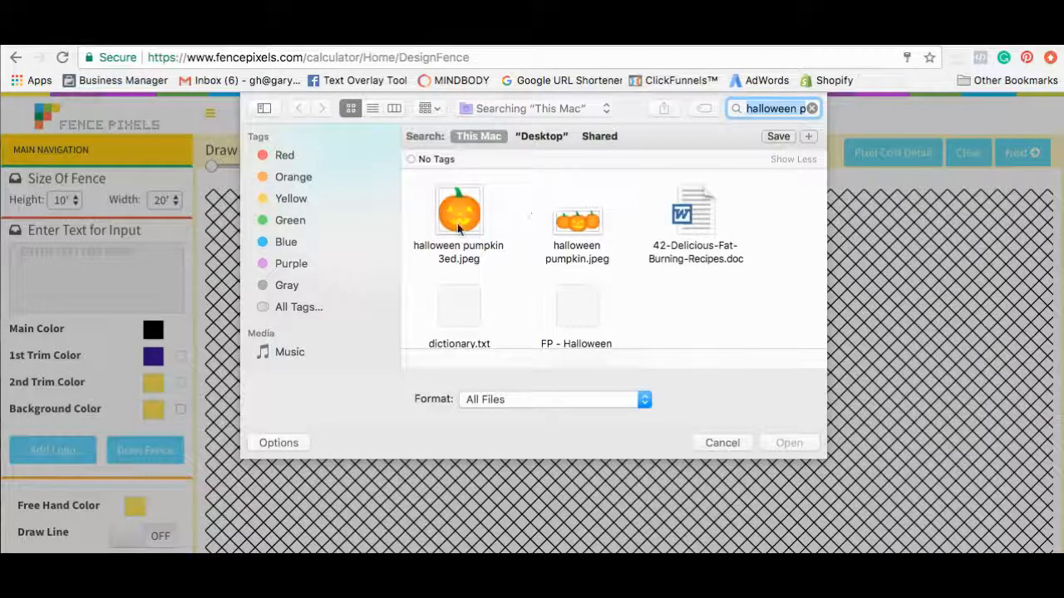
pyautogui.click(458, 227)
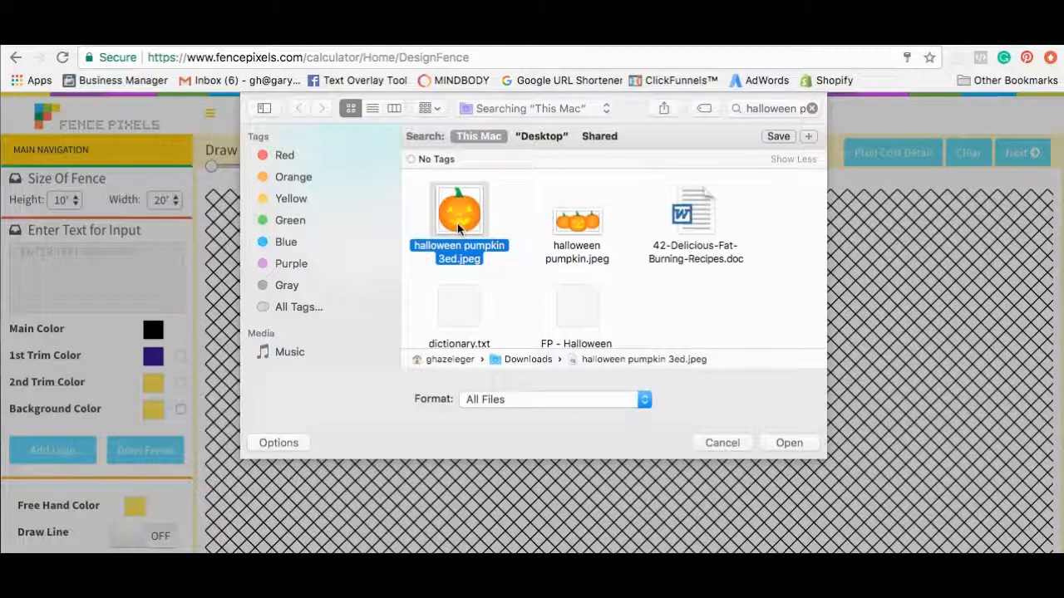
pyautogui.click(786, 442)
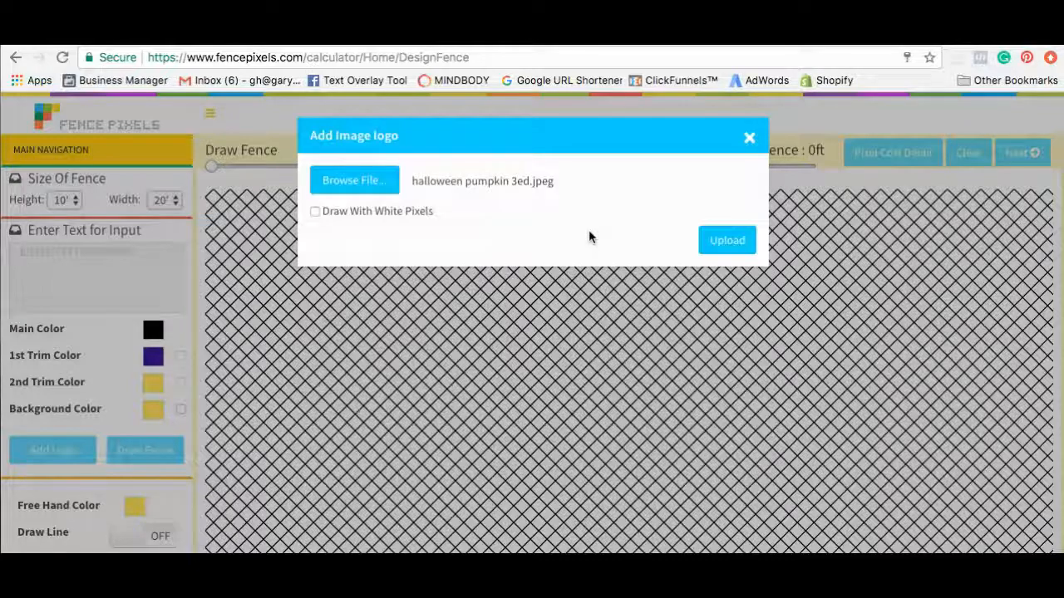
pyautogui.click(732, 248)
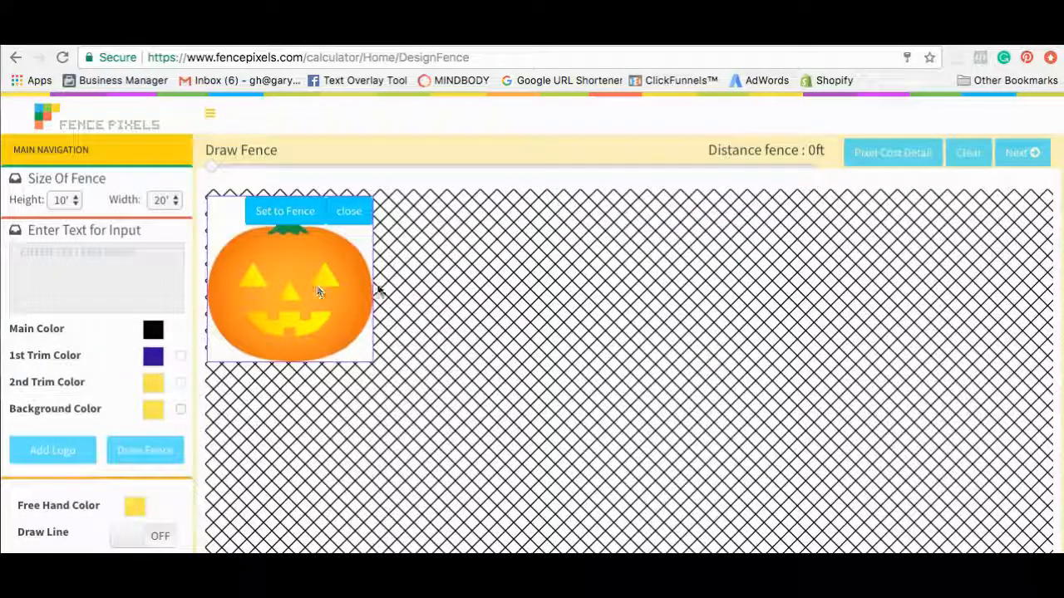
# Stretch the pumpkin image over the fence's left side and convert it into fence pixels.
pyautogui.moveTo(301, 295)
pyautogui.mouseDown()
pyautogui.moveTo(429, 290)
pyautogui.moveTo(388, 352)
pyautogui.moveTo(573, 369)
pyautogui.moveTo(384, 354)
pyautogui.moveTo(311, 301)
pyautogui.mouseUp()
pyautogui.moveTo(388, 354); pyautogui.dragTo(842, 358)
pyautogui.moveTo(574, 364); pyautogui.dragTo(574, 552)
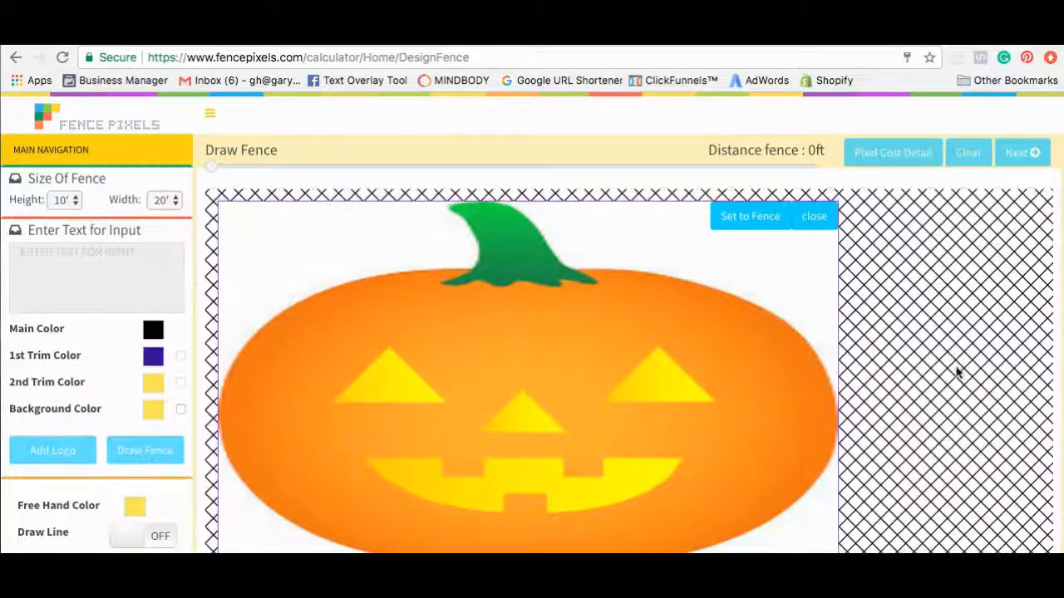
pyautogui.scroll(-3, 191, 261)
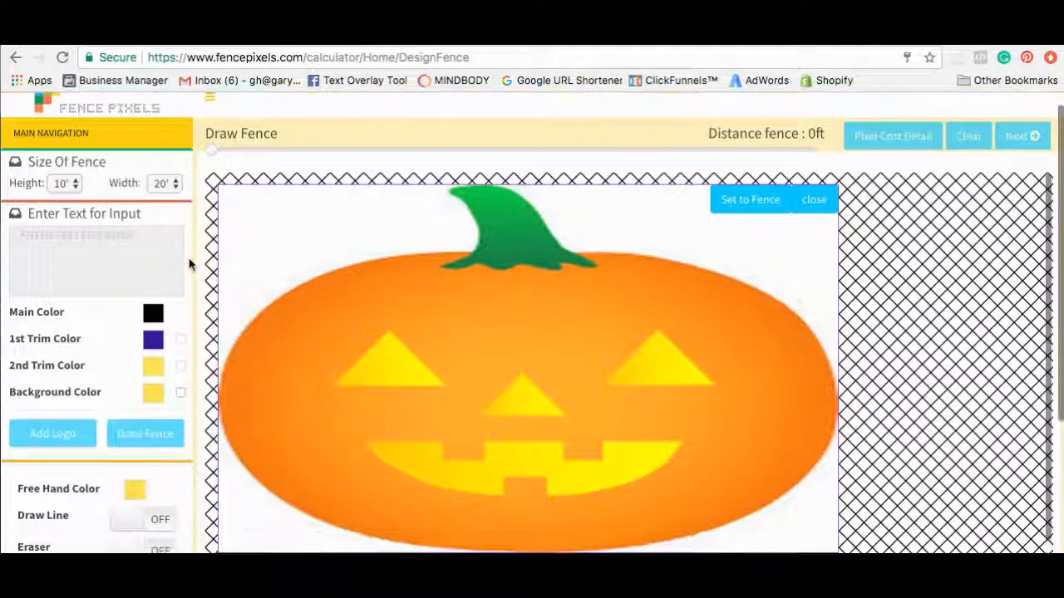
pyautogui.scroll(1, 190, 264)
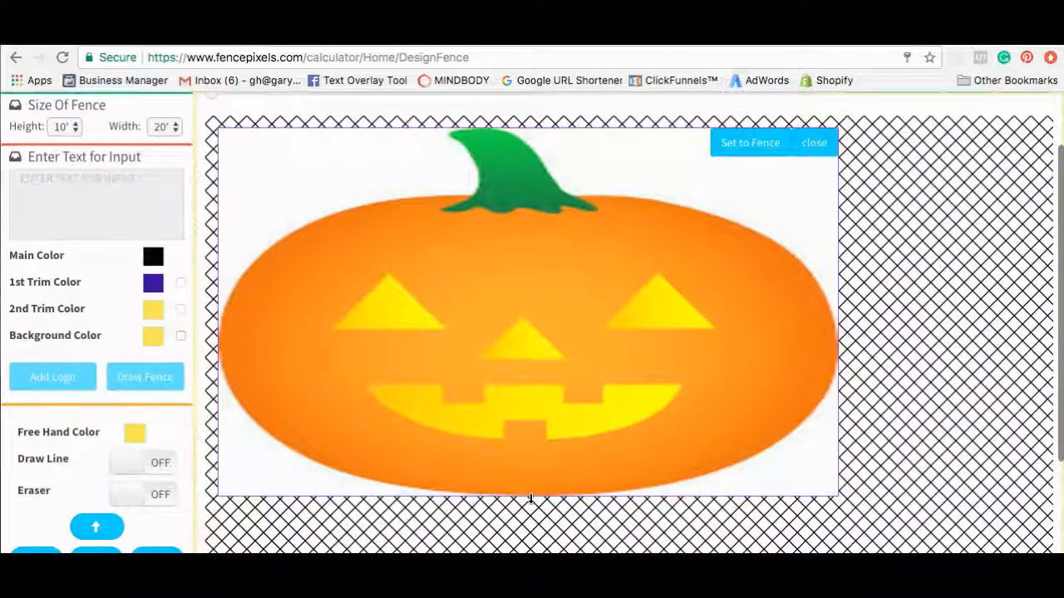
pyautogui.moveTo(531, 507); pyautogui.dragTo(530, 553)
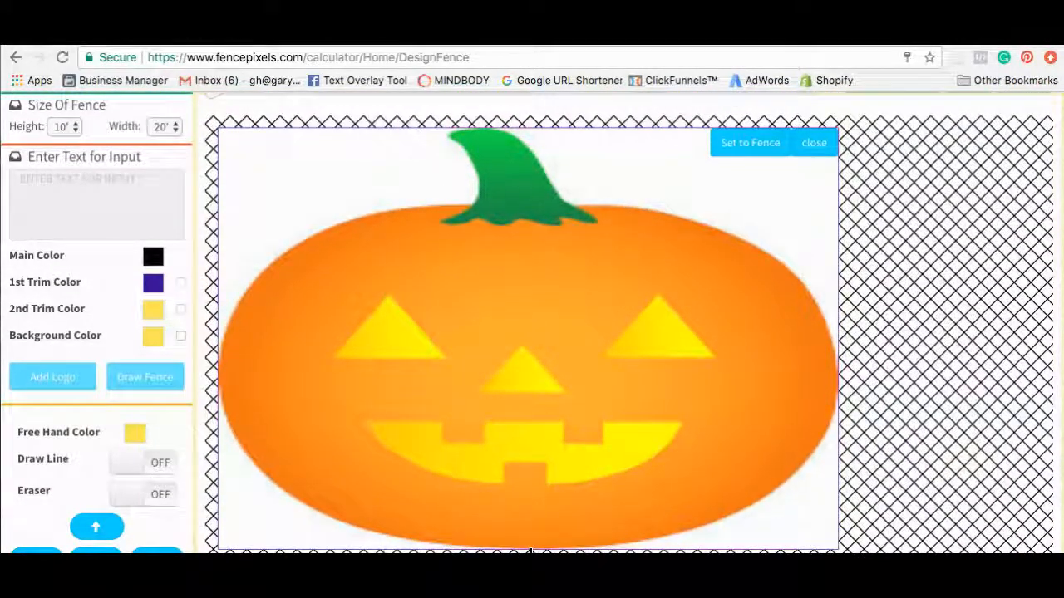
pyautogui.moveTo(836, 236); pyautogui.dragTo(788, 235)
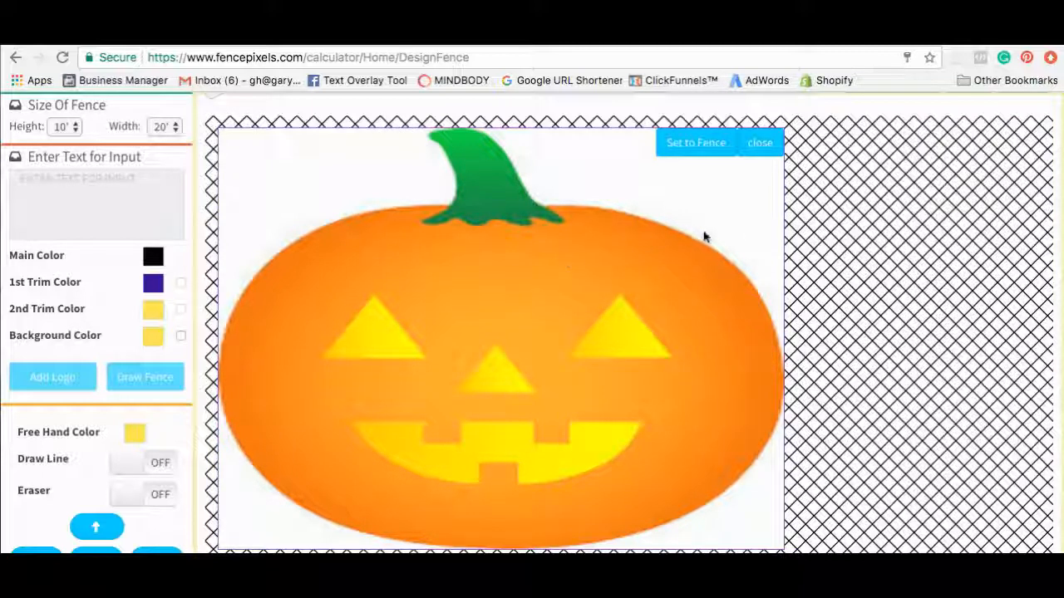
pyautogui.click(695, 144)
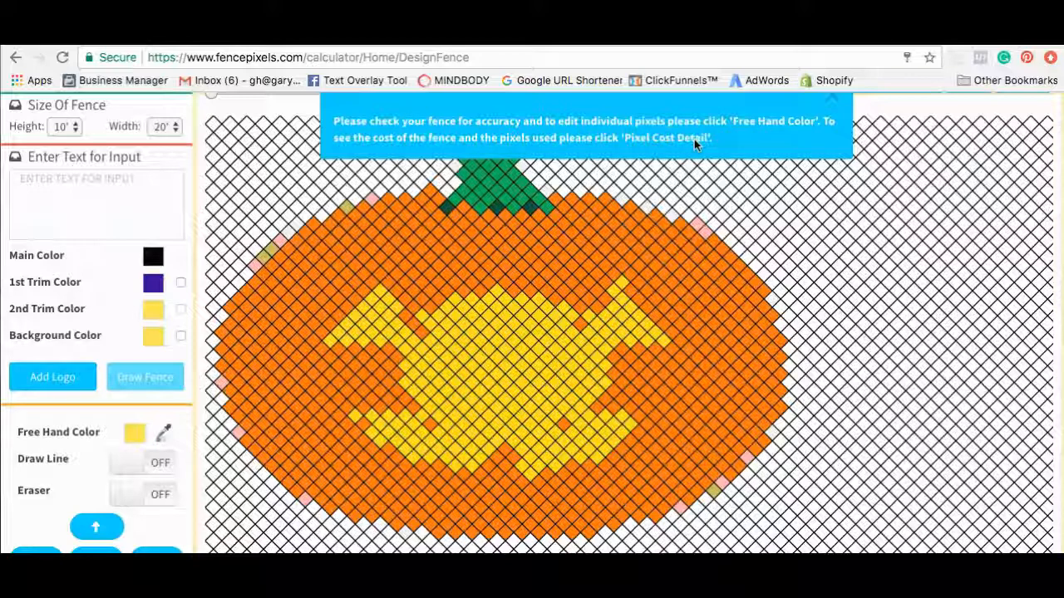
# Dismiss the accuracy-check notice over the pixel jack-o'-lantern.
pyautogui.click(832, 99)
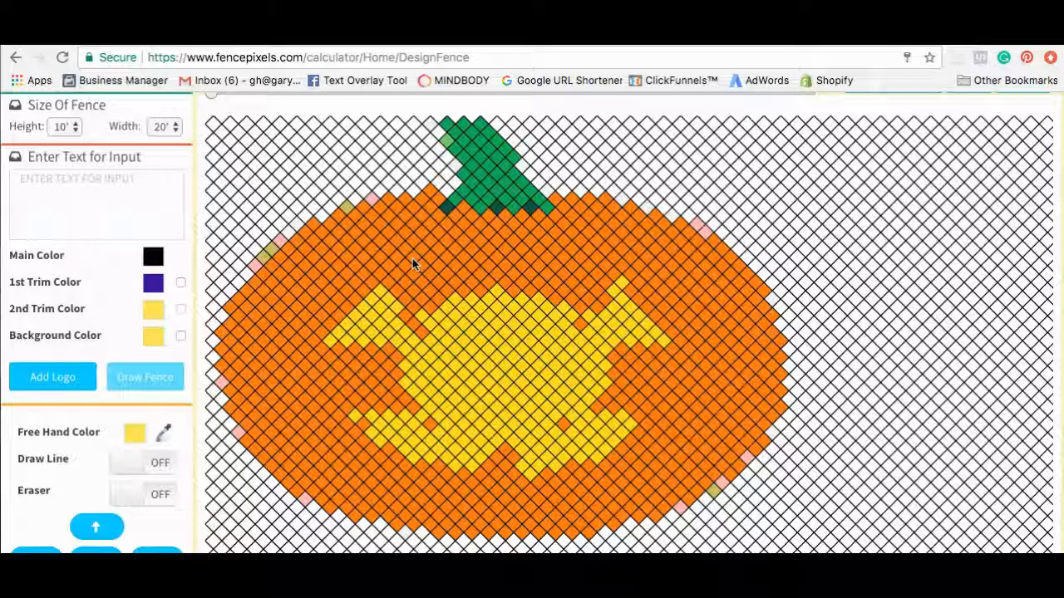
# Show the Pixel Cost Details: eight colours, Orange at 856 pixels, total 270.00.
pyautogui.scroll(2, 973, 199)
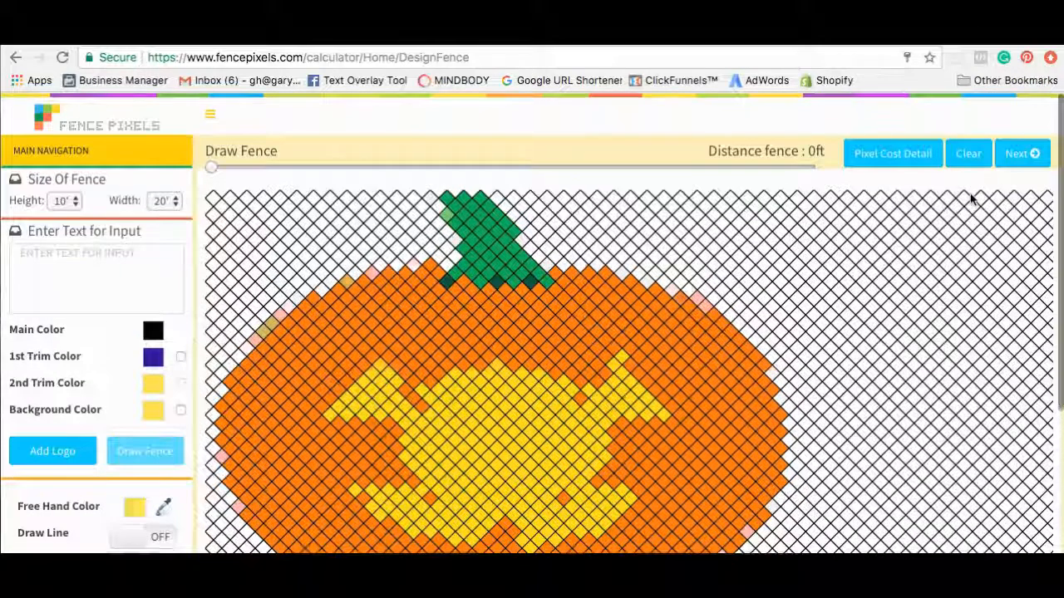
pyautogui.scroll(-1, 861, 235)
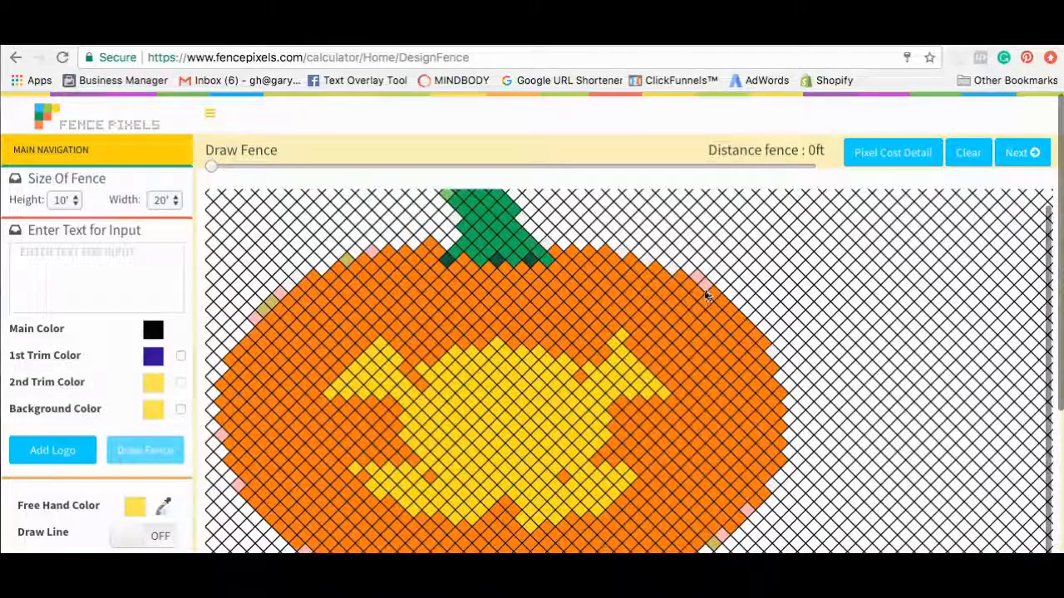
pyautogui.scroll(1, 716, 291)
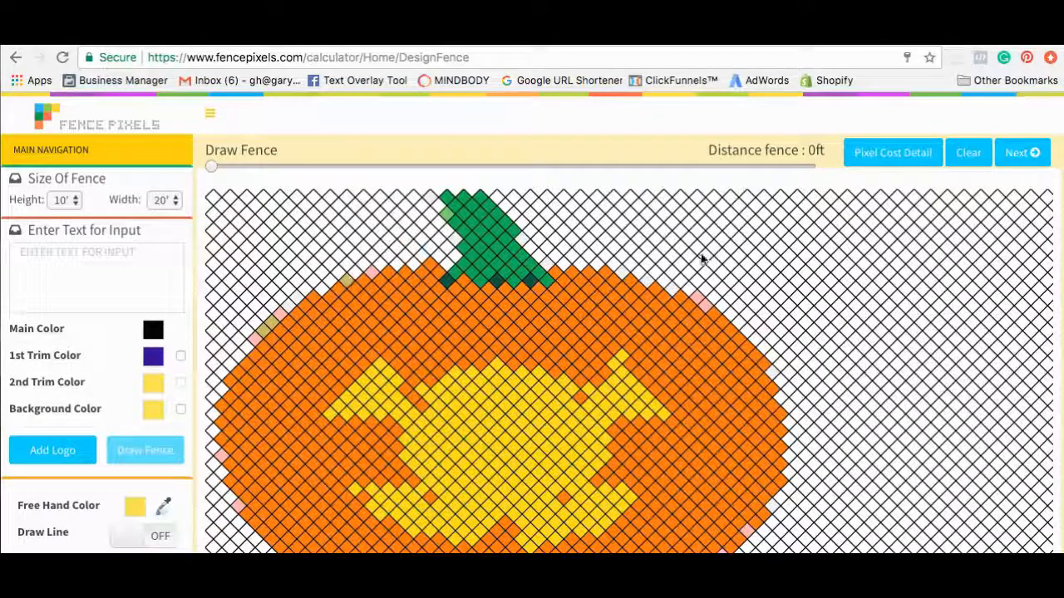
pyautogui.click(891, 160)
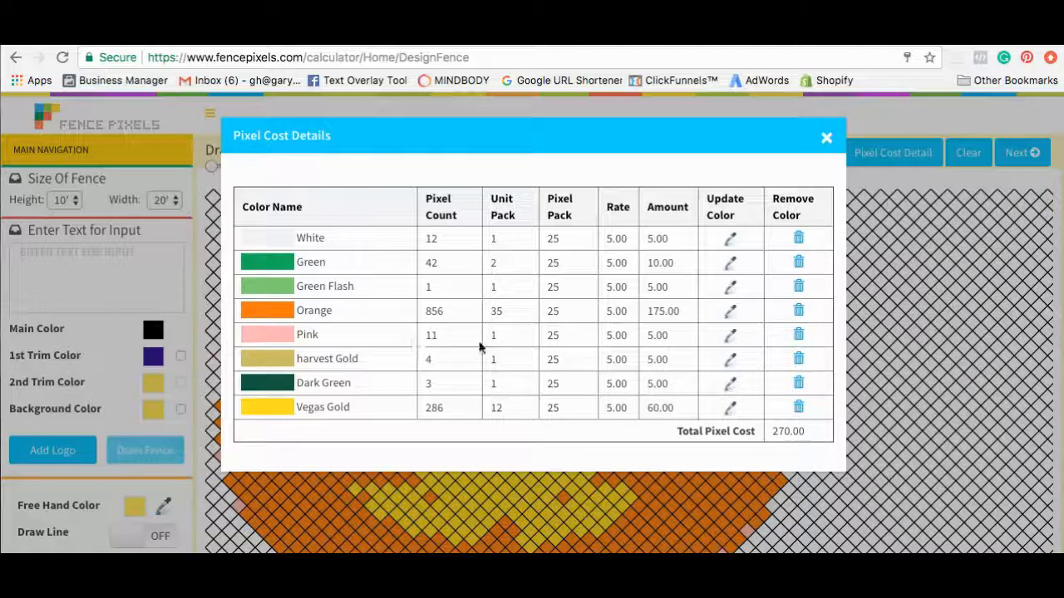
# Recolour the Pink and harvest Gold pixels to Orange.
pyautogui.click(730, 339)
pyautogui.click(537, 181)
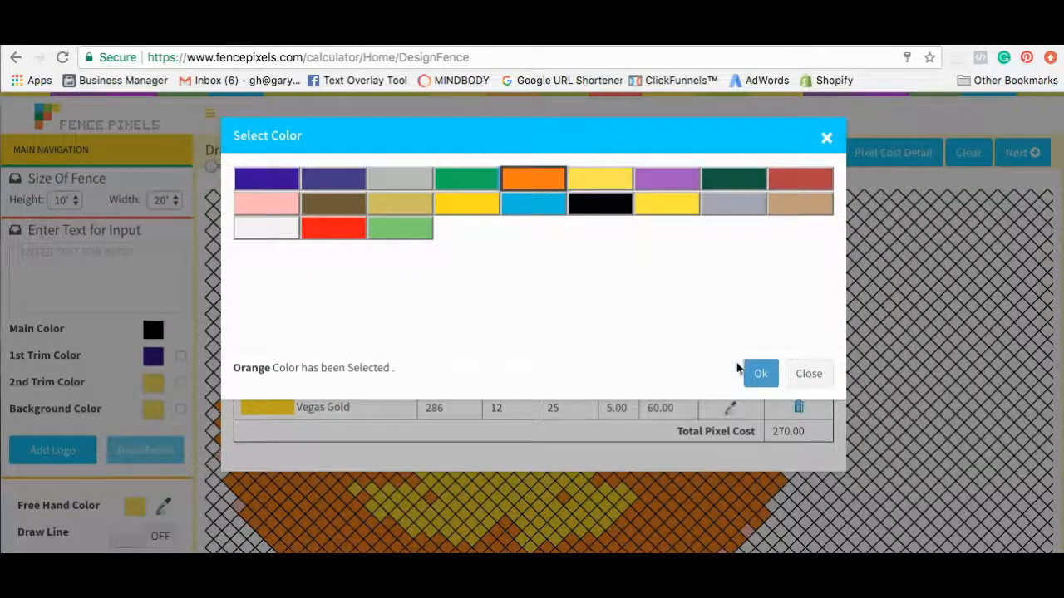
pyautogui.click(761, 376)
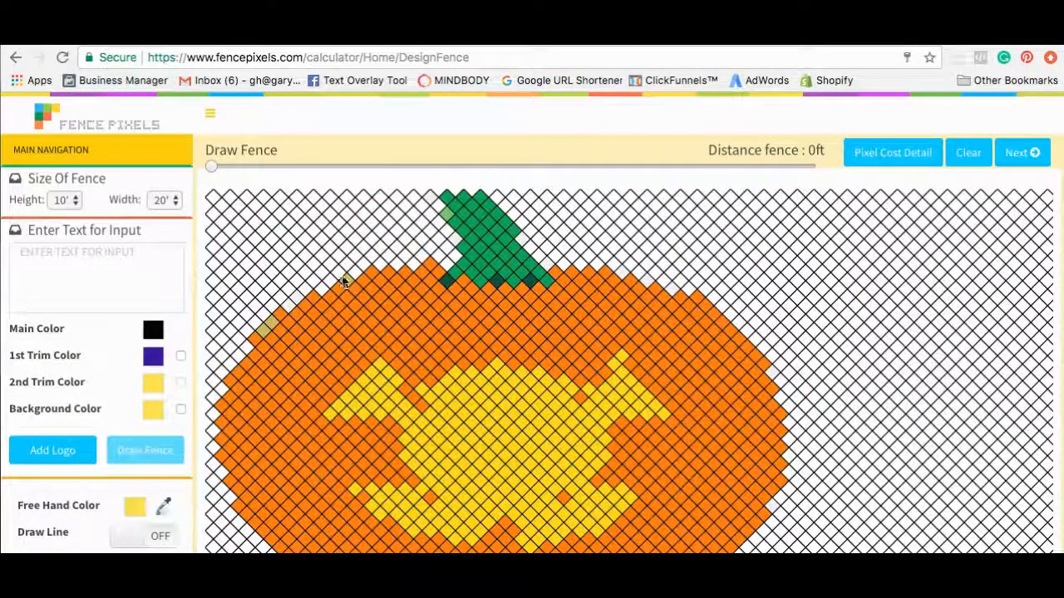
pyautogui.click(912, 152)
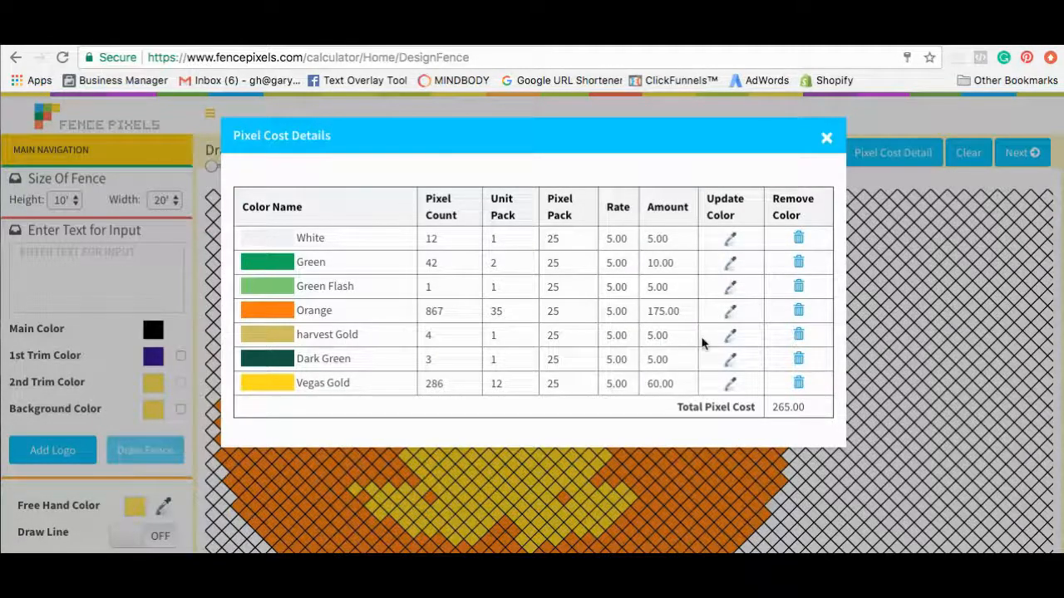
pyautogui.click(729, 338)
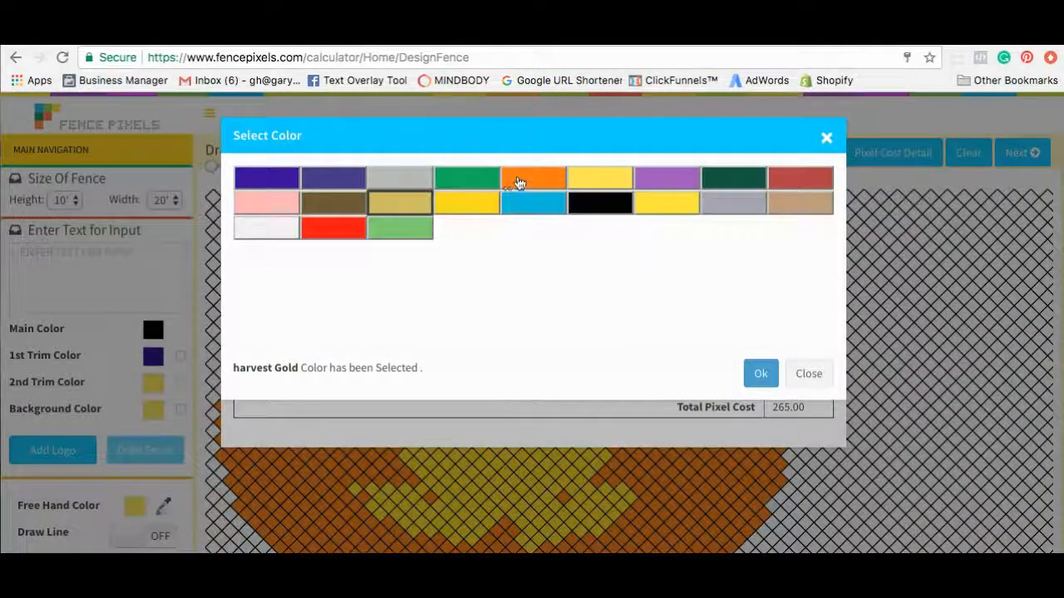
pyautogui.click(517, 181)
pyautogui.click(758, 374)
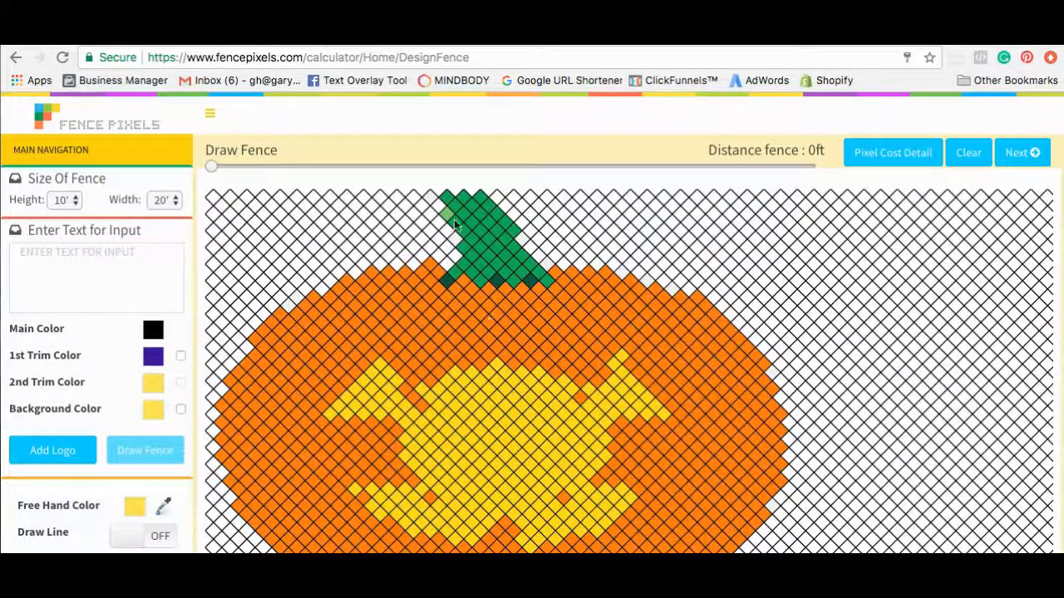
# Recolour the Green Flash and Dark Green stem pixels to plain Green.
pyautogui.click(860, 163)
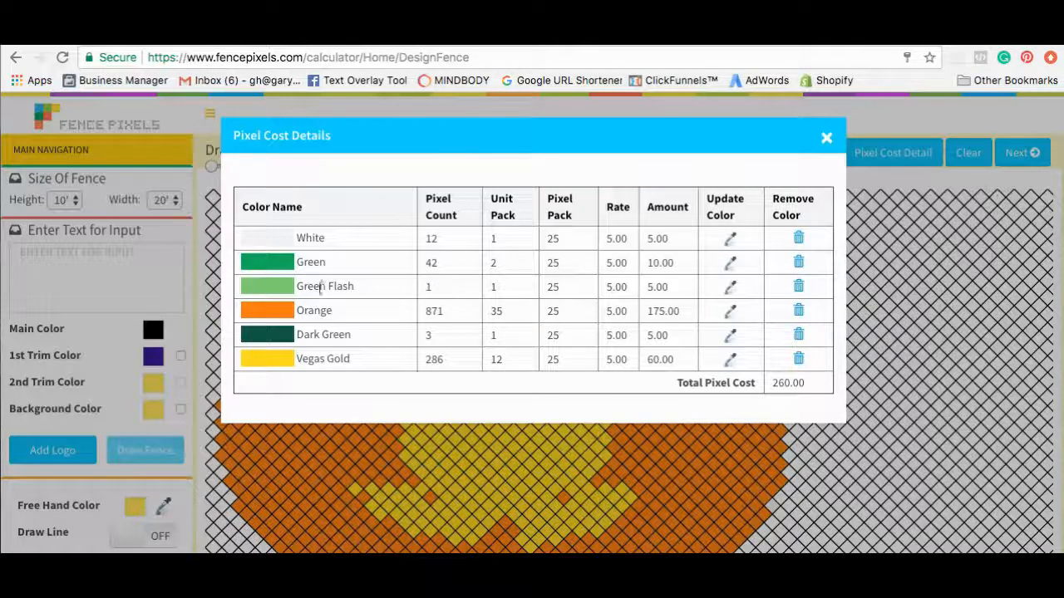
pyautogui.click(731, 288)
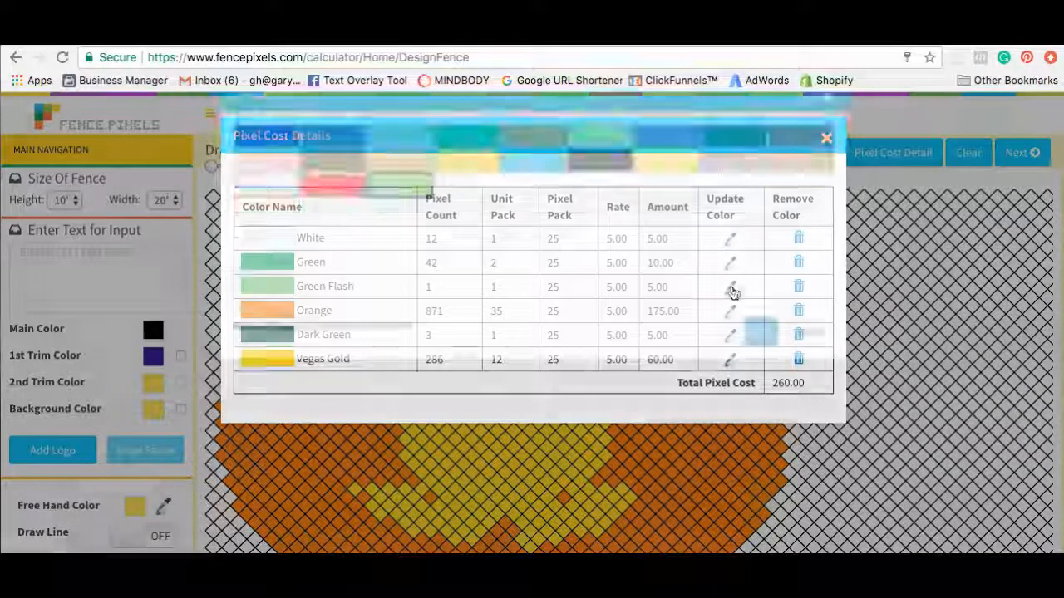
pyautogui.click(481, 181)
pyautogui.click(758, 373)
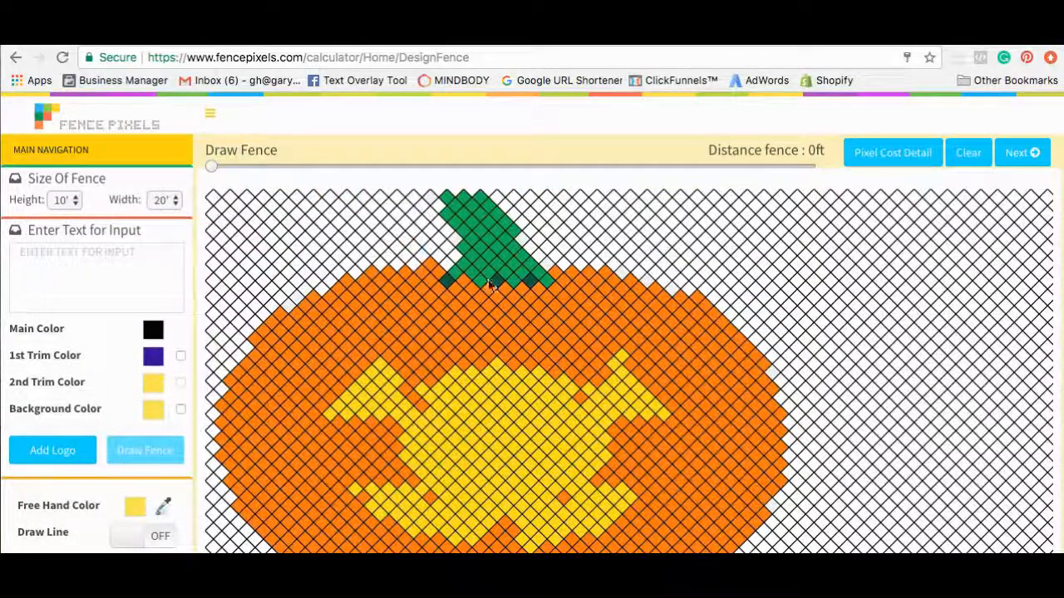
pyautogui.click(882, 158)
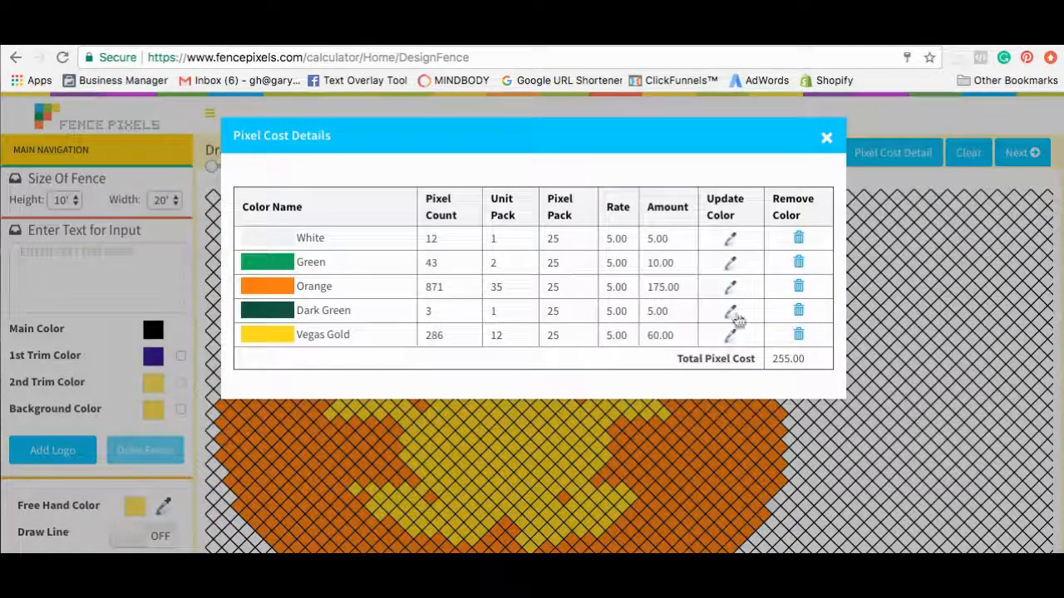
pyautogui.click(728, 313)
pyautogui.click(477, 183)
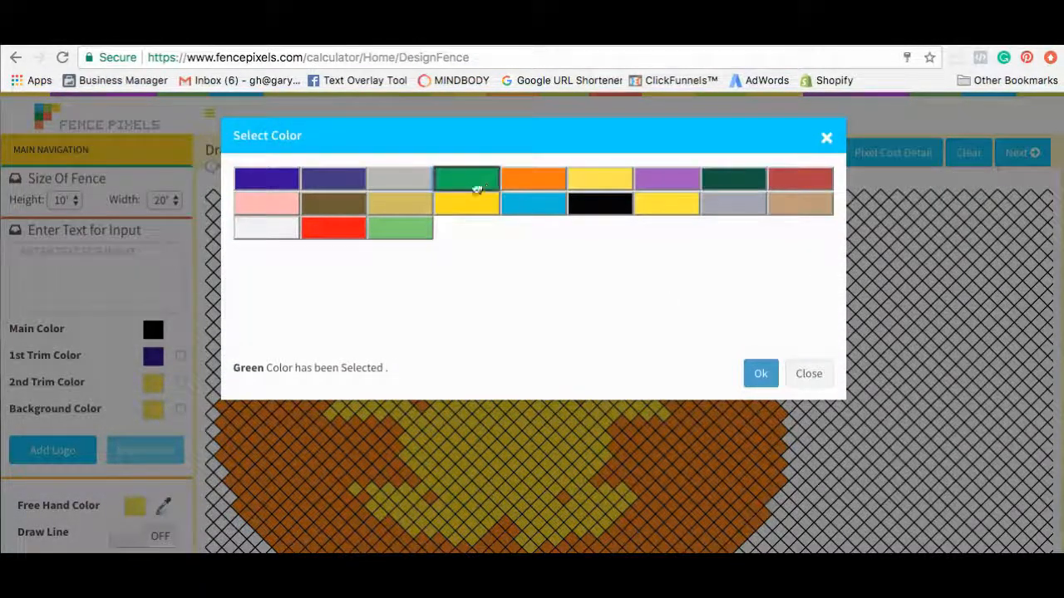
pyautogui.click(763, 375)
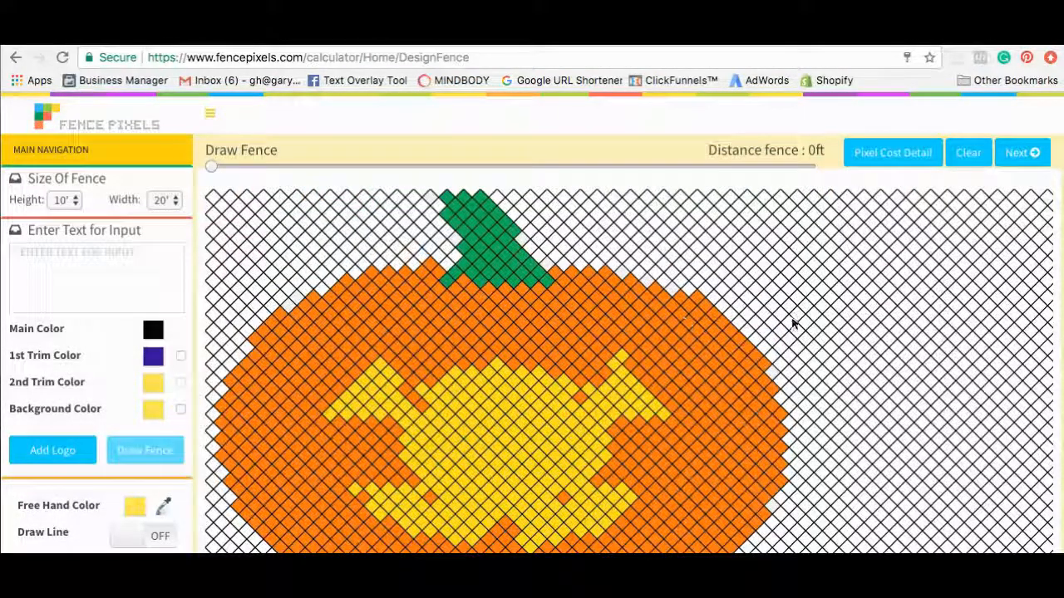
# Paint a yellow pixel on the fence to the right of the pumpkin.
pyautogui.scroll(-2, 792, 324)
pyautogui.scroll(1, 793, 324)
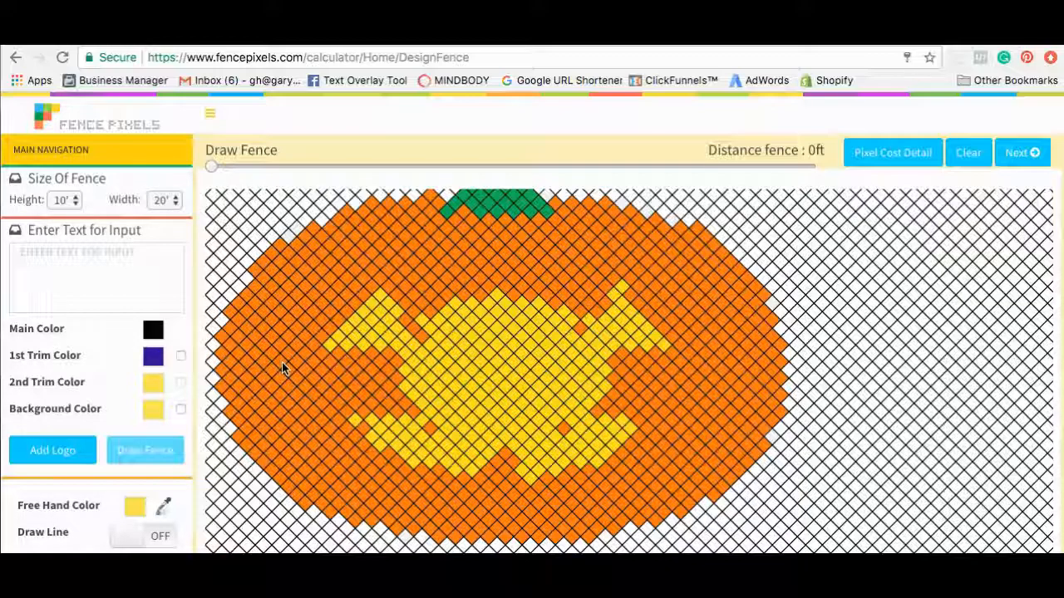
pyautogui.scroll(-3, 113, 343)
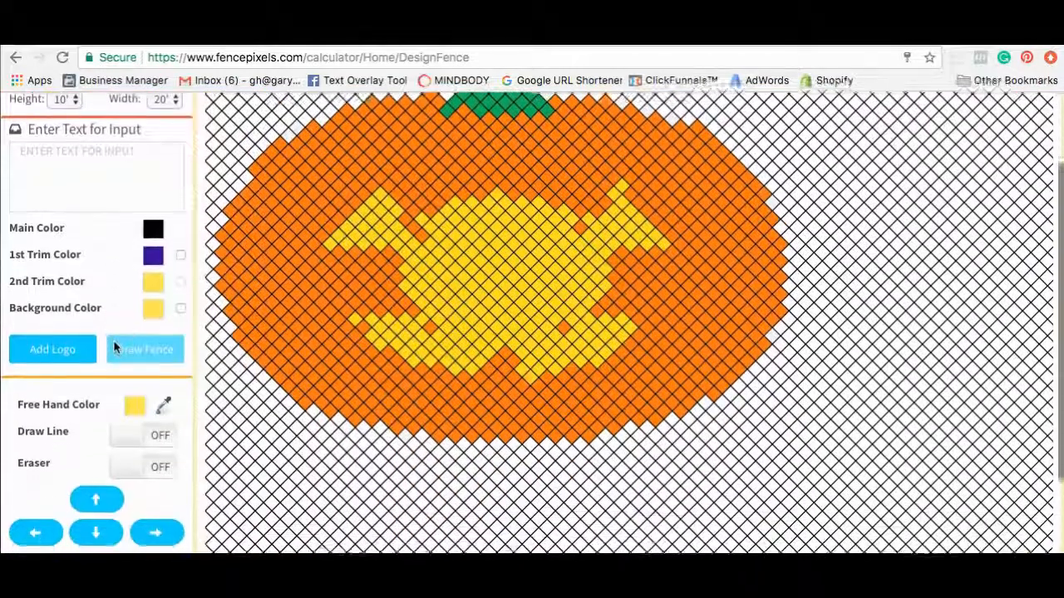
pyautogui.scroll(1, 90, 383)
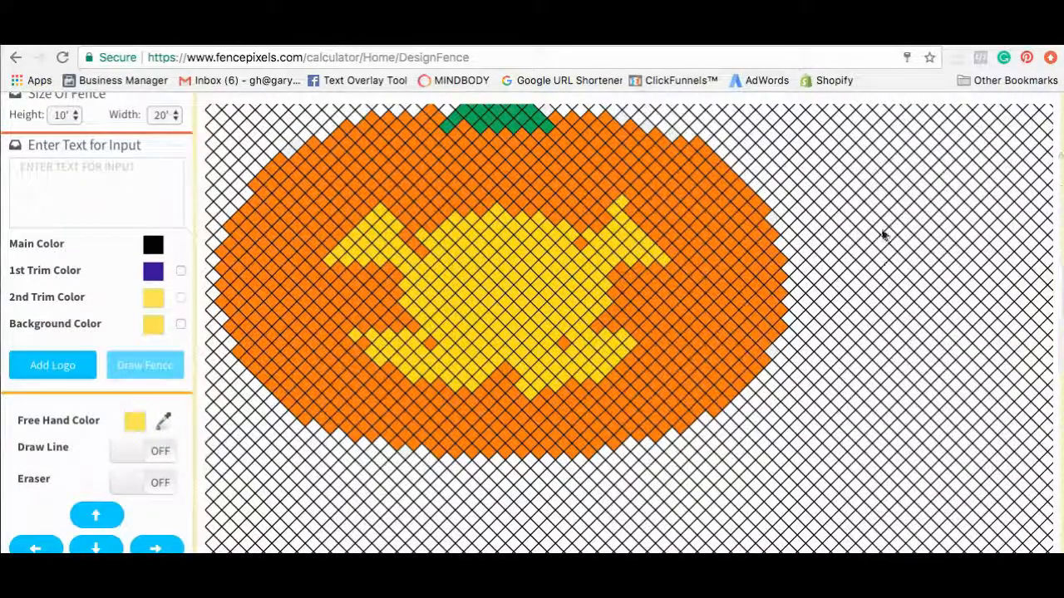
pyautogui.click(889, 204)
pyautogui.scroll(-2, 891, 220)
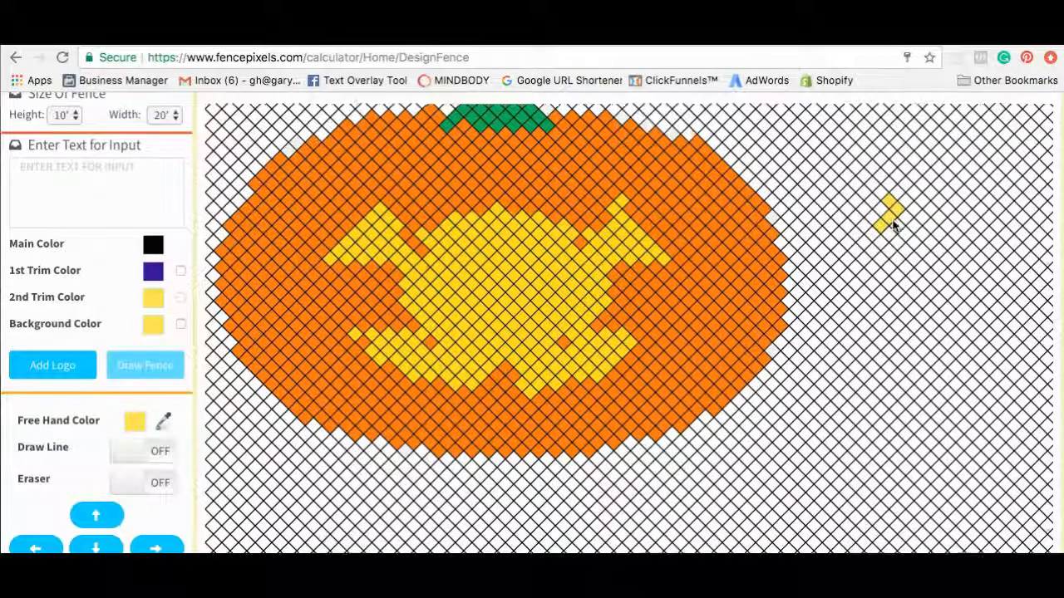
pyautogui.scroll(3, 893, 224)
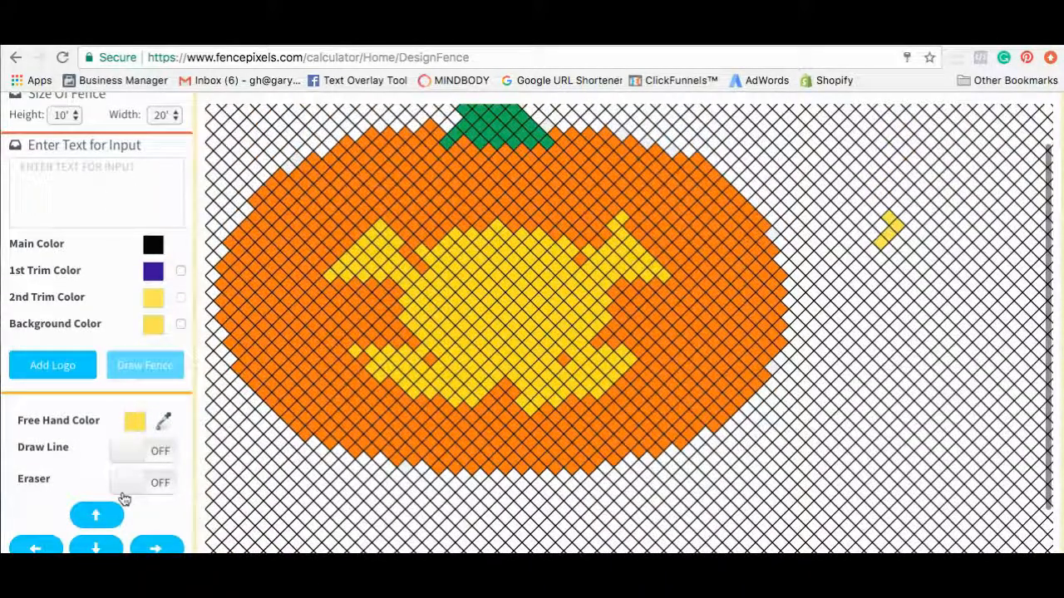
# Erase the stray yellow cells right of the pumpkin, then switch the Eraser off.
pyautogui.click(129, 486)
pyautogui.click(886, 245)
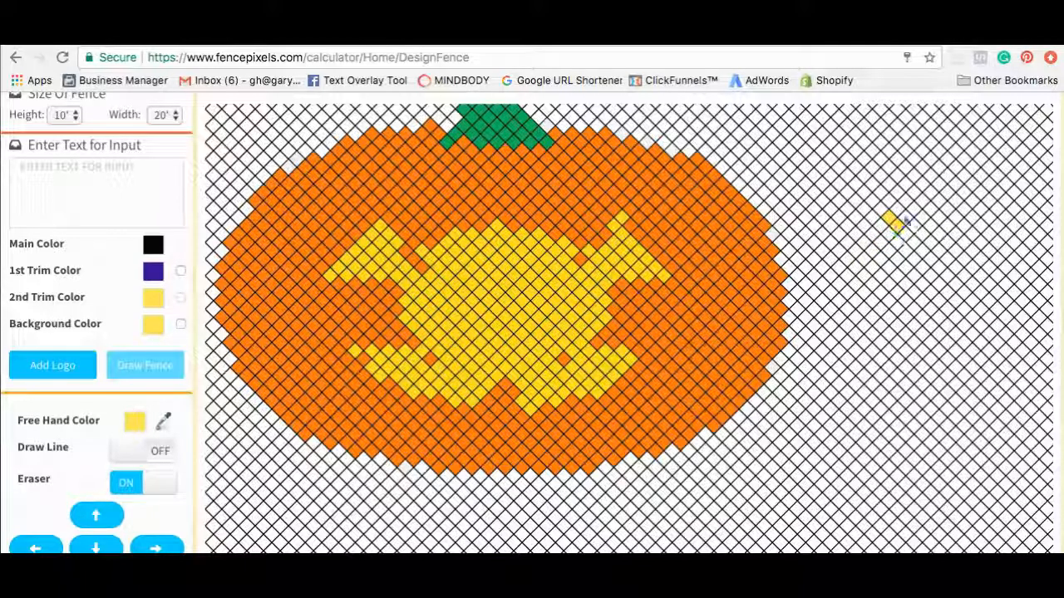
pyautogui.click(887, 218)
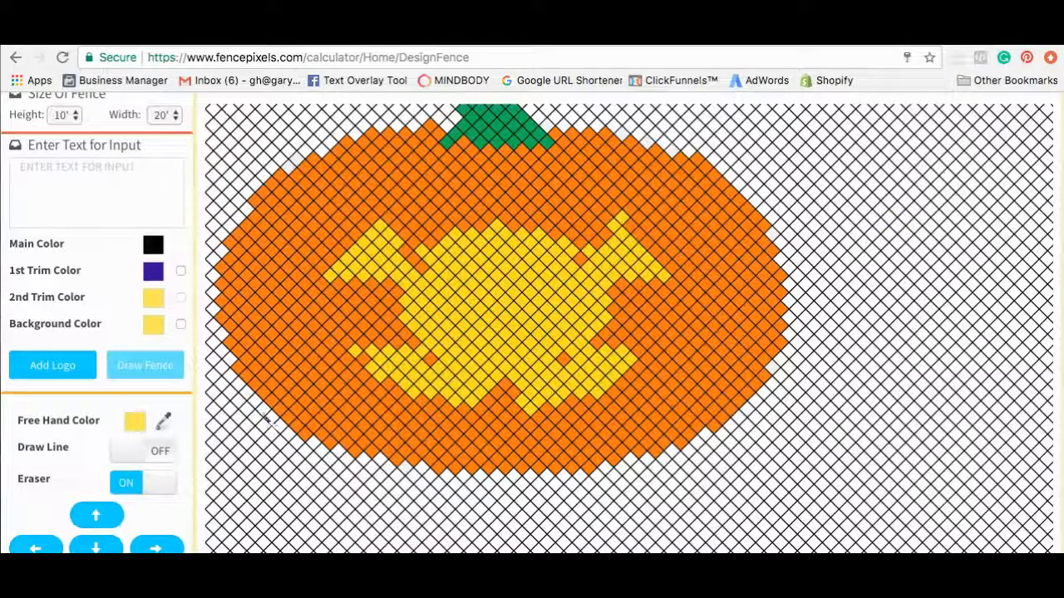
pyautogui.click(130, 483)
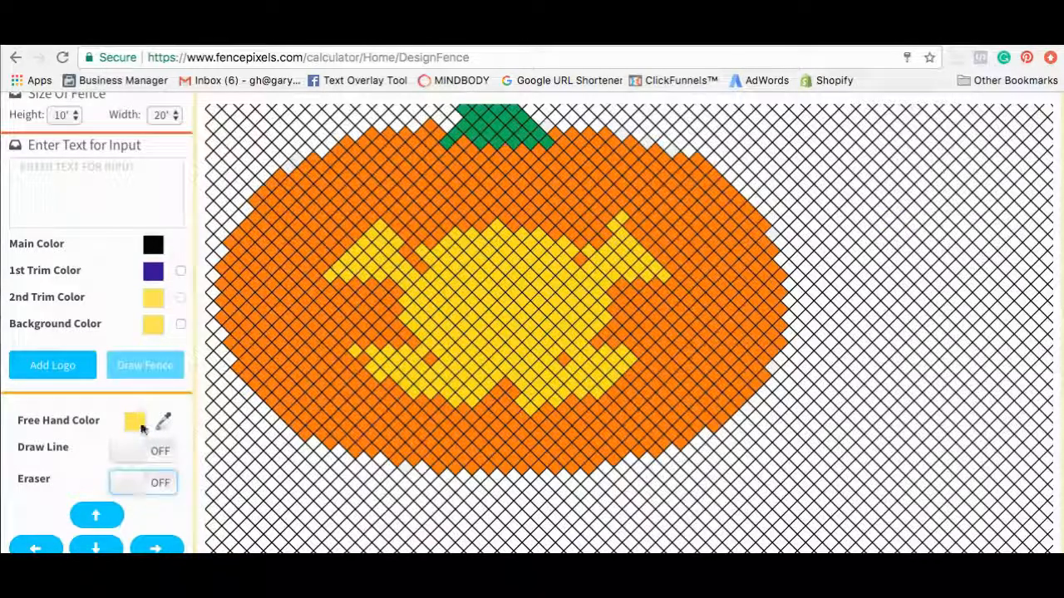
# Set the Free Hand Color to Orange to repaint the yellow face blob.
pyautogui.click(138, 424)
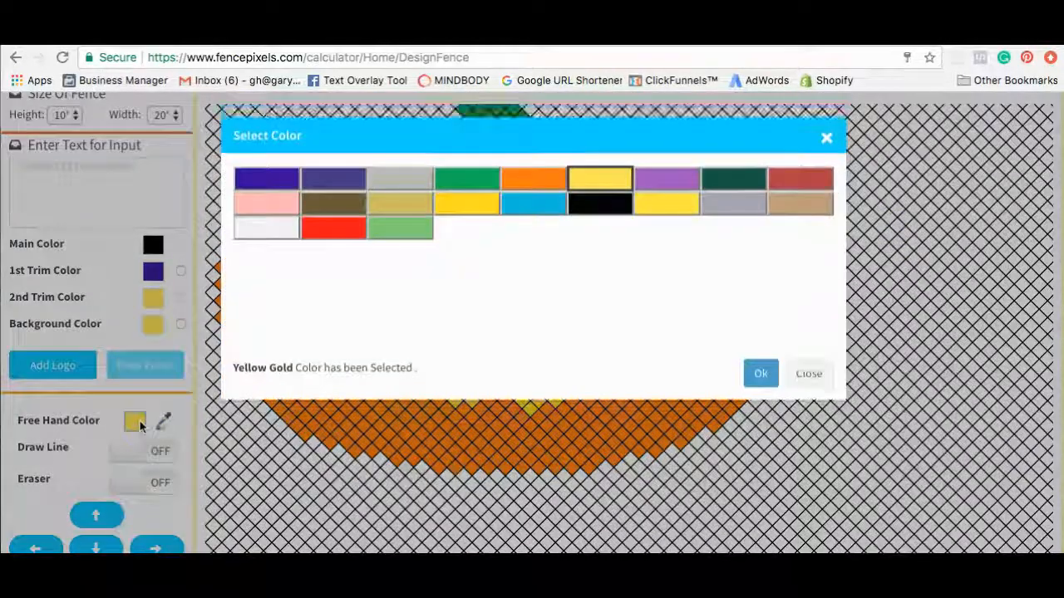
pyautogui.click(536, 183)
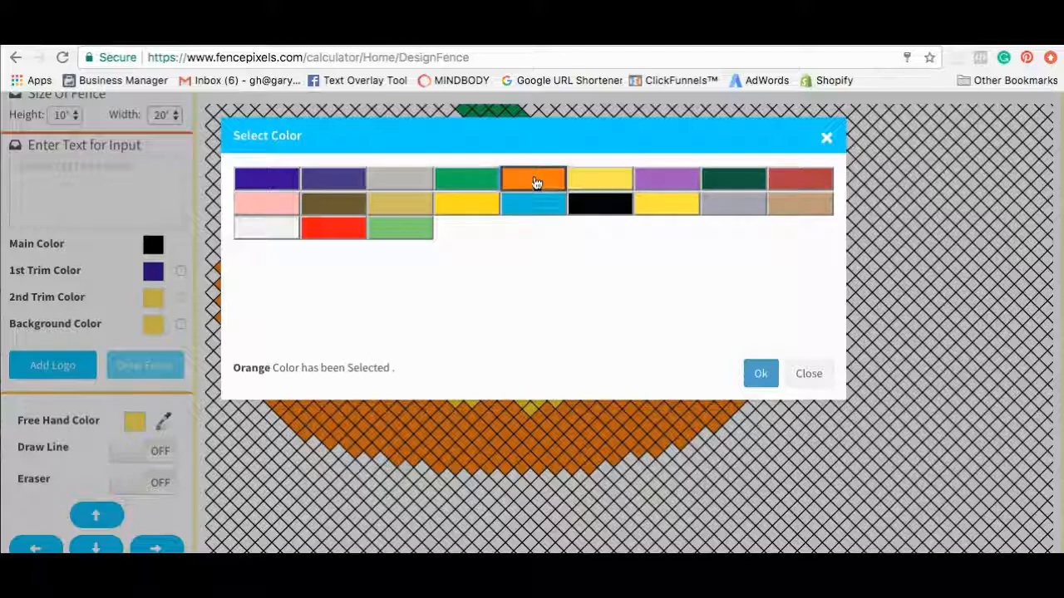
pyautogui.click(757, 374)
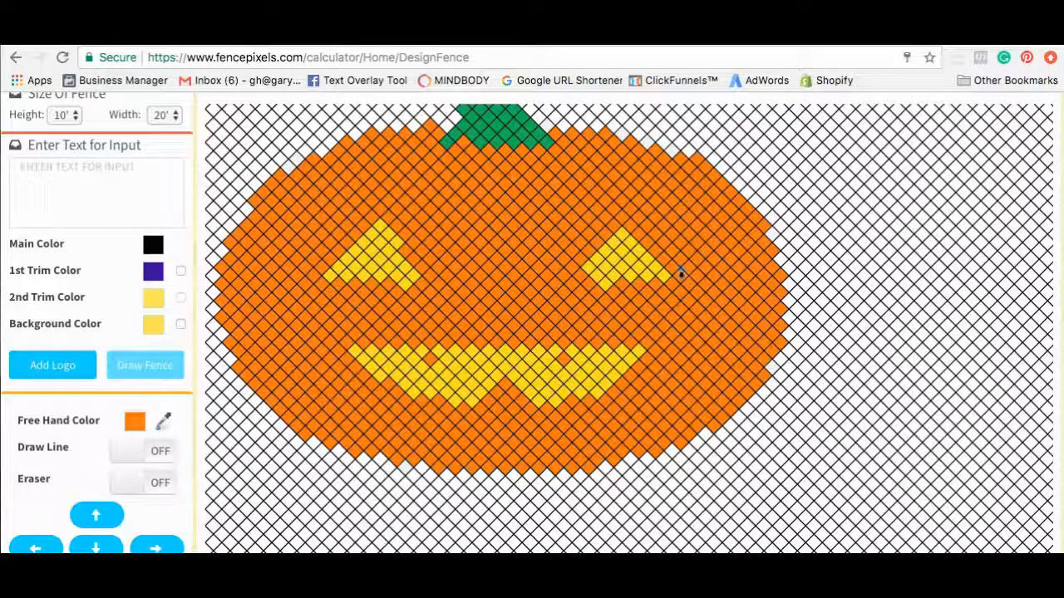
pyautogui.scroll(2, 552, 288)
pyautogui.scroll(-1, 552, 288)
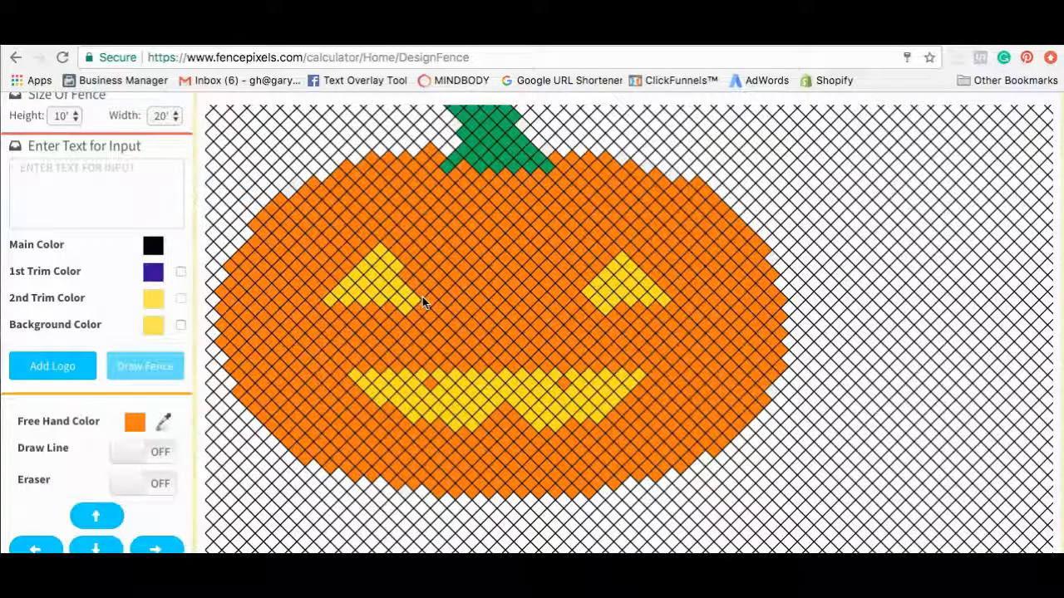
# Switch the freehand colour to Vegas Gold and add yellow cells at both eyes' tips.
pyautogui.click(133, 426)
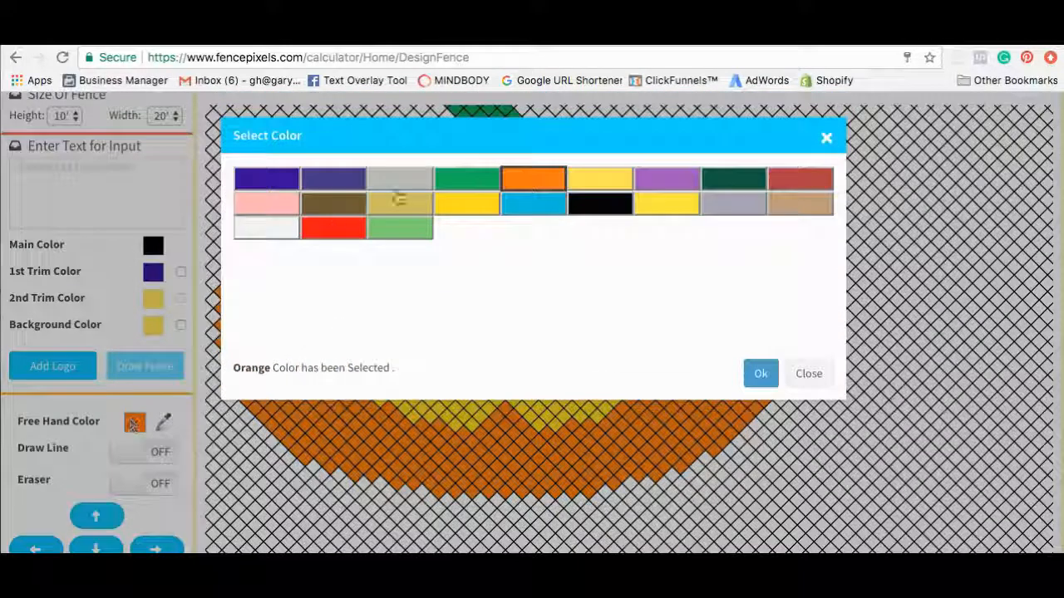
pyautogui.click(481, 211)
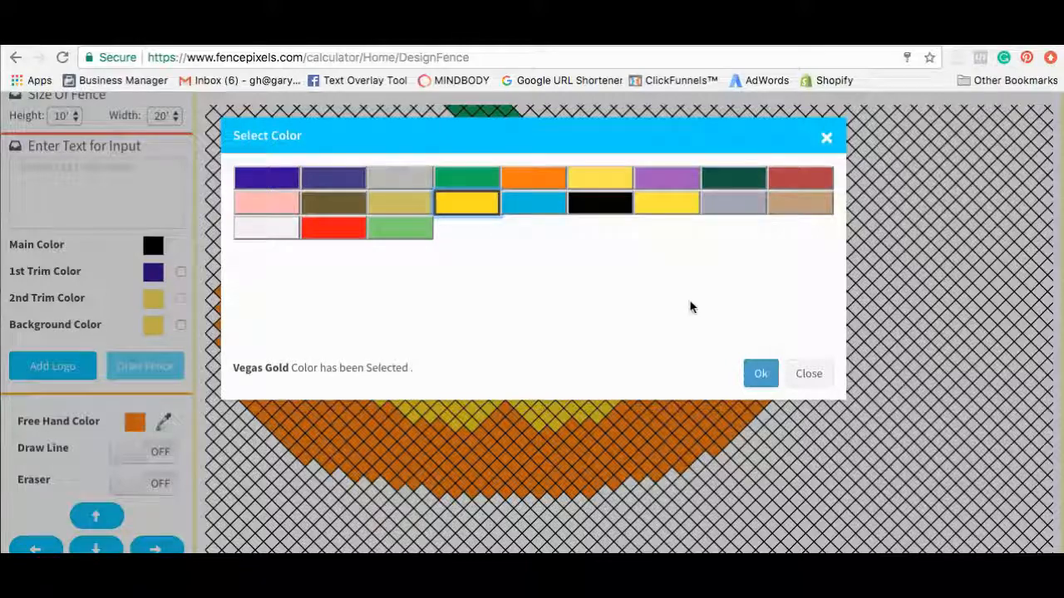
pyautogui.click(763, 374)
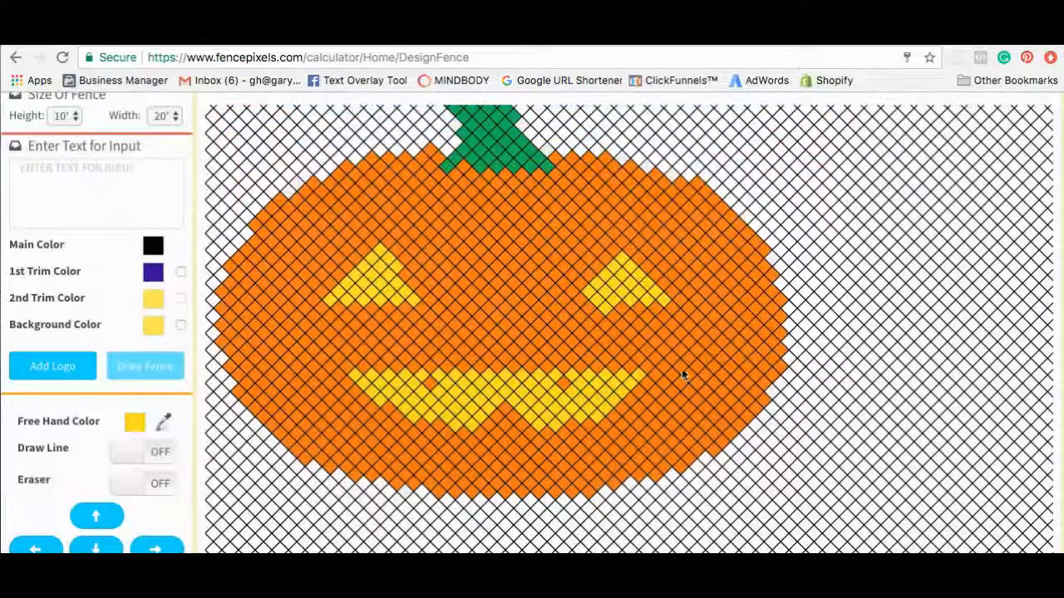
pyautogui.click(428, 299)
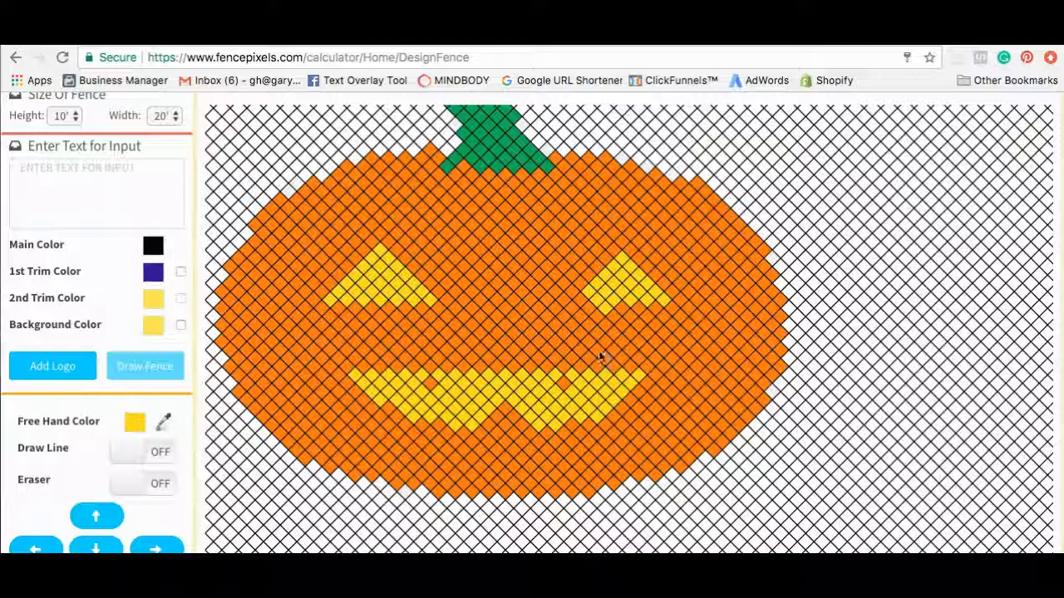
pyautogui.click(566, 300)
pyautogui.click(572, 292)
pyautogui.click(622, 242)
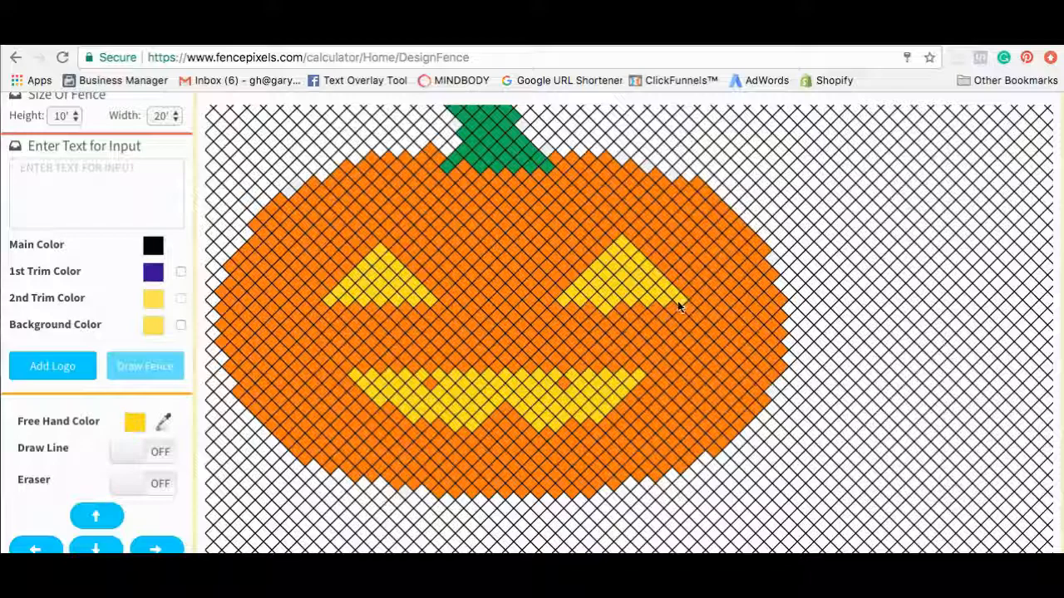
# Paint three orange notches into the yellow mouth using Orange freehand colour.
pyautogui.click(133, 434)
pyautogui.click(529, 177)
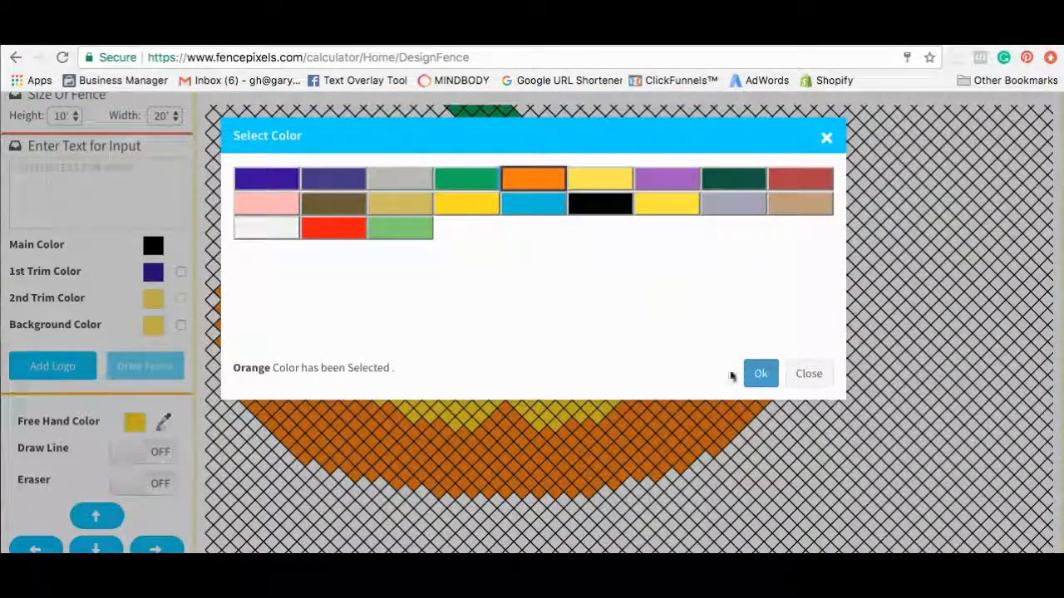
pyautogui.click(760, 373)
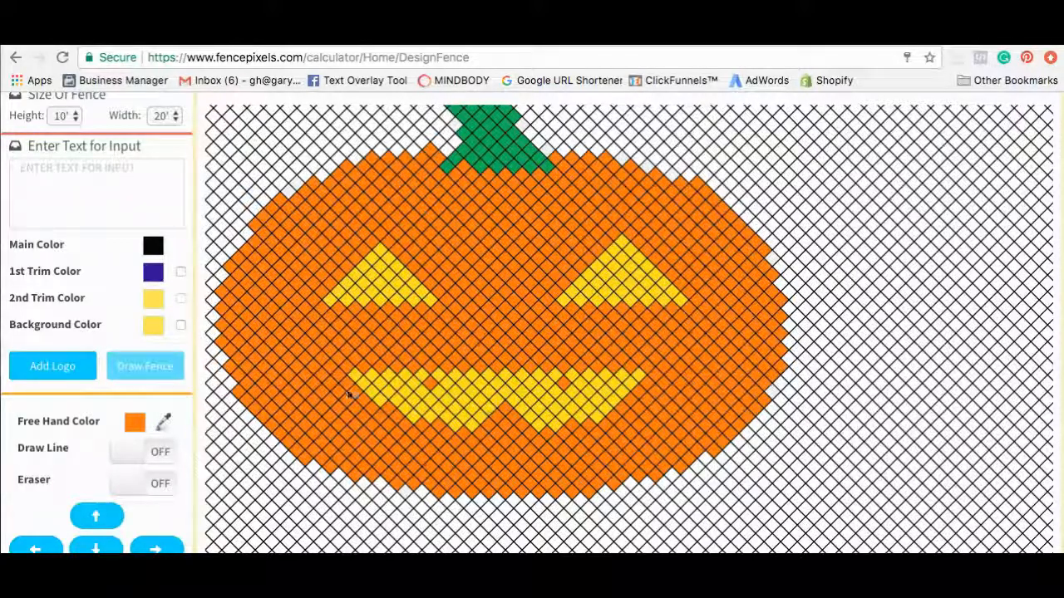
pyautogui.click(503, 404)
pyautogui.click(428, 397)
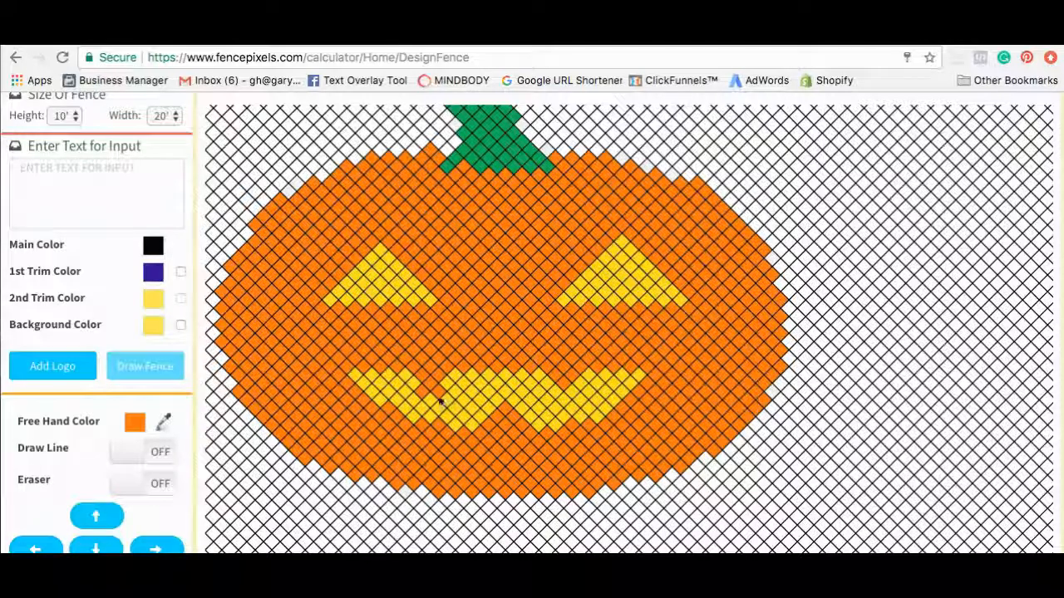
pyautogui.click(552, 393)
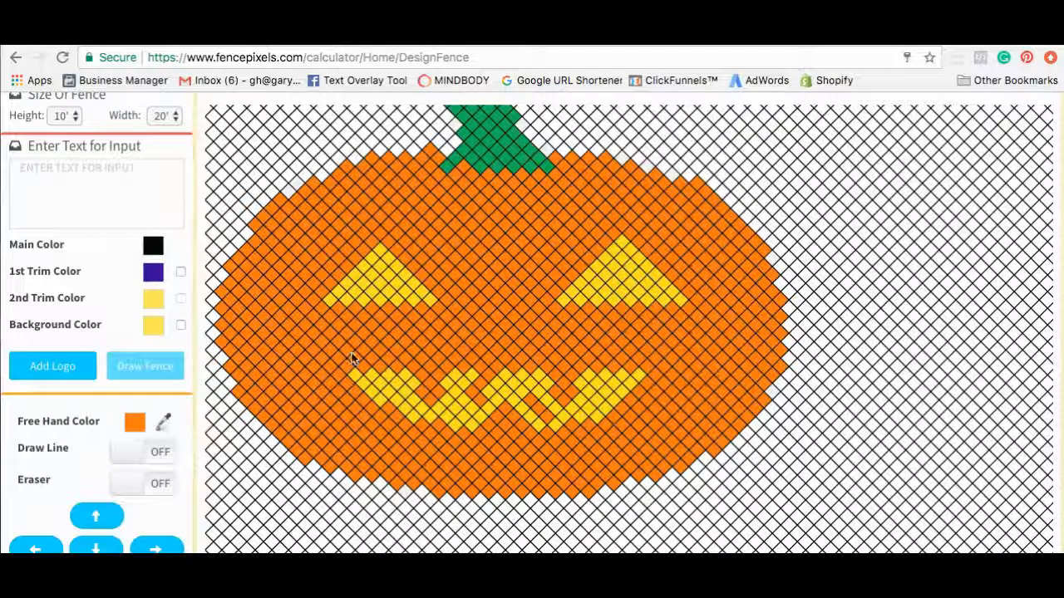
# Switch the Free Hand Color back to Vegas Gold.
pyautogui.click(134, 428)
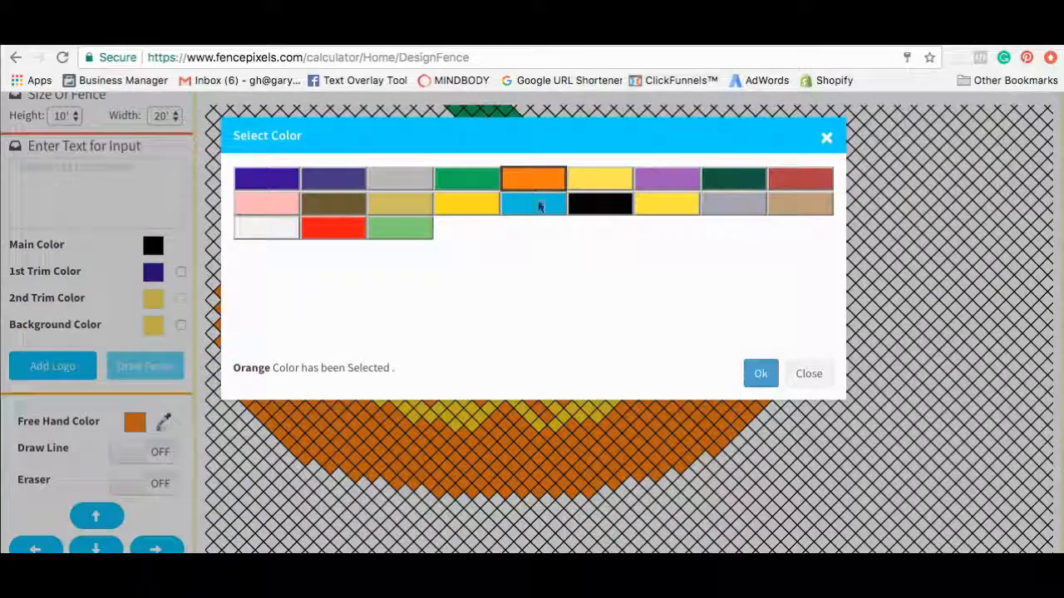
pyautogui.click(484, 185)
pyautogui.click(760, 356)
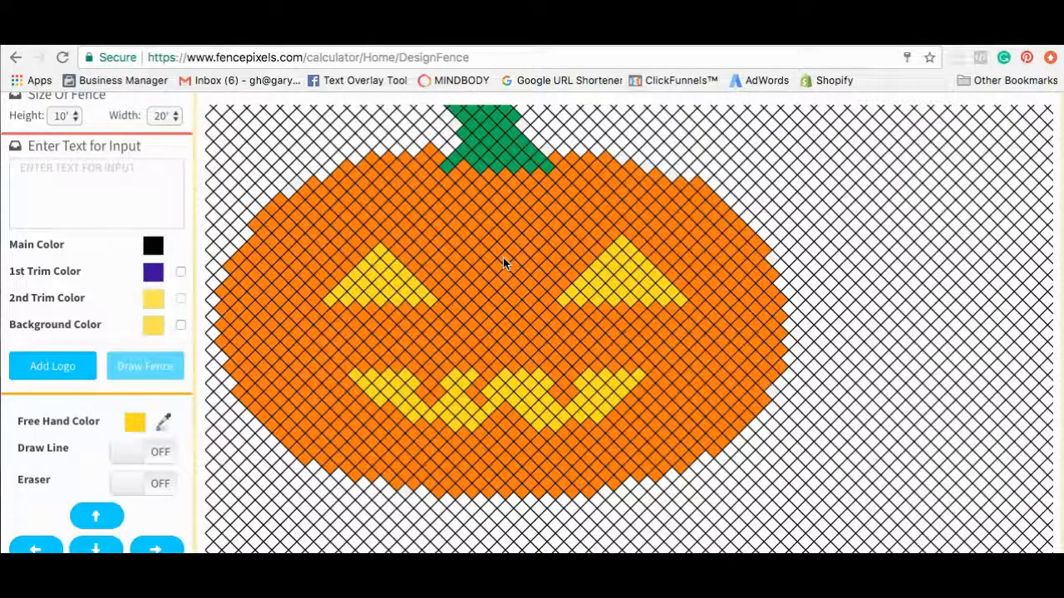
pyautogui.scroll(1, 503, 259)
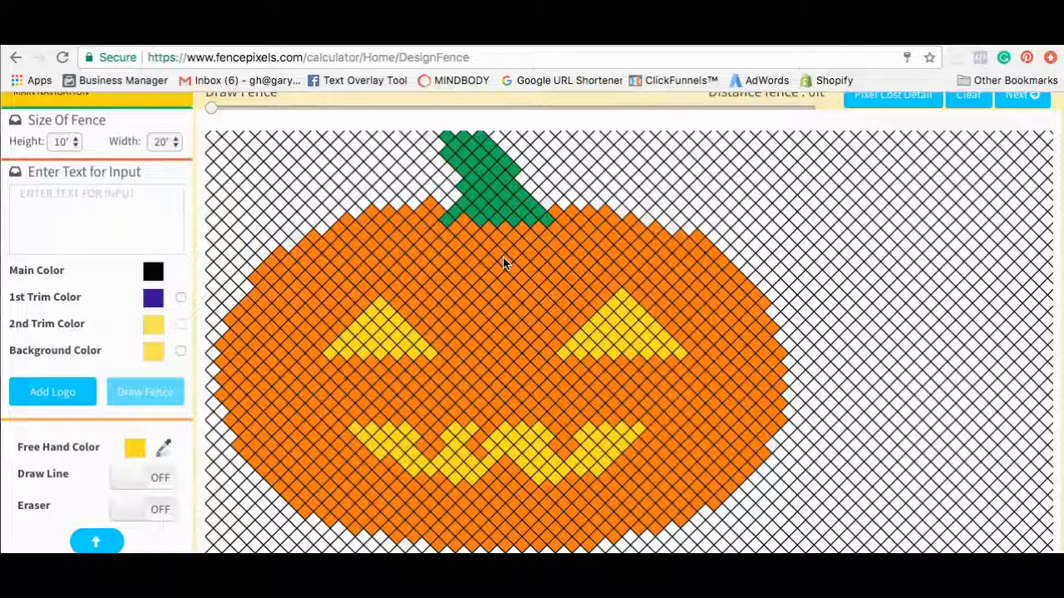
pyautogui.scroll(2, 503, 264)
# Turn the Eraser on and remove stray cells on the pumpkin's lower-left edge.
pyautogui.scroll(-3, 503, 258)
pyautogui.scroll(3, 503, 257)
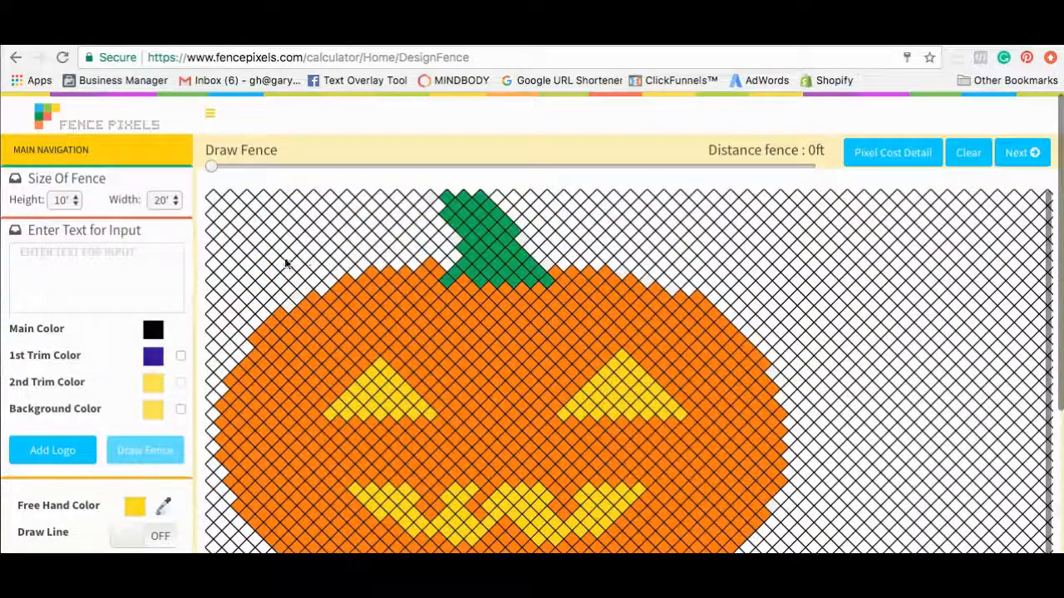
pyautogui.scroll(-3, 194, 237)
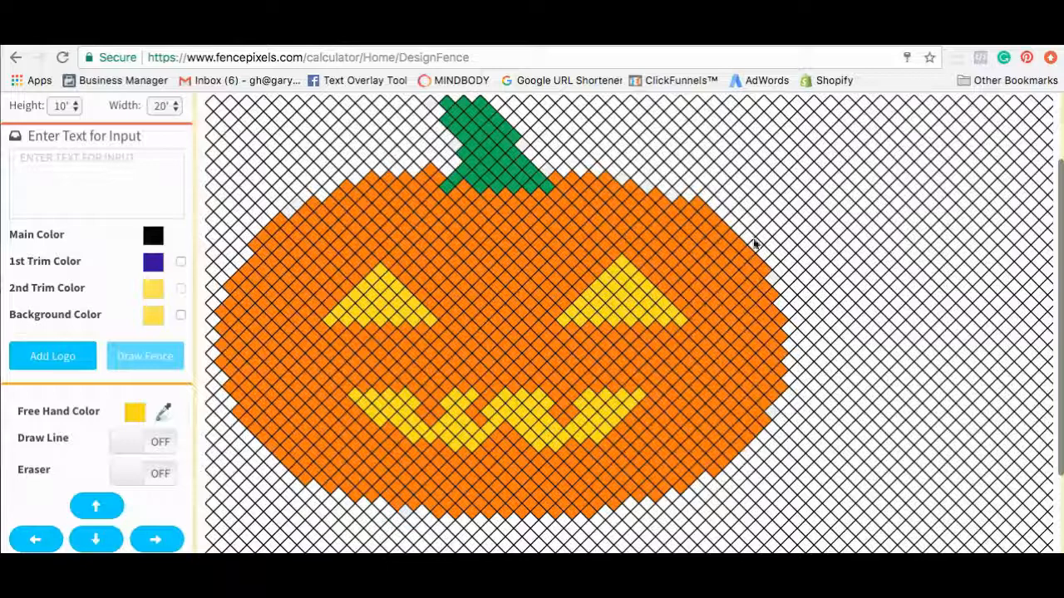
pyautogui.click(137, 473)
pyautogui.click(303, 485)
pyautogui.click(240, 418)
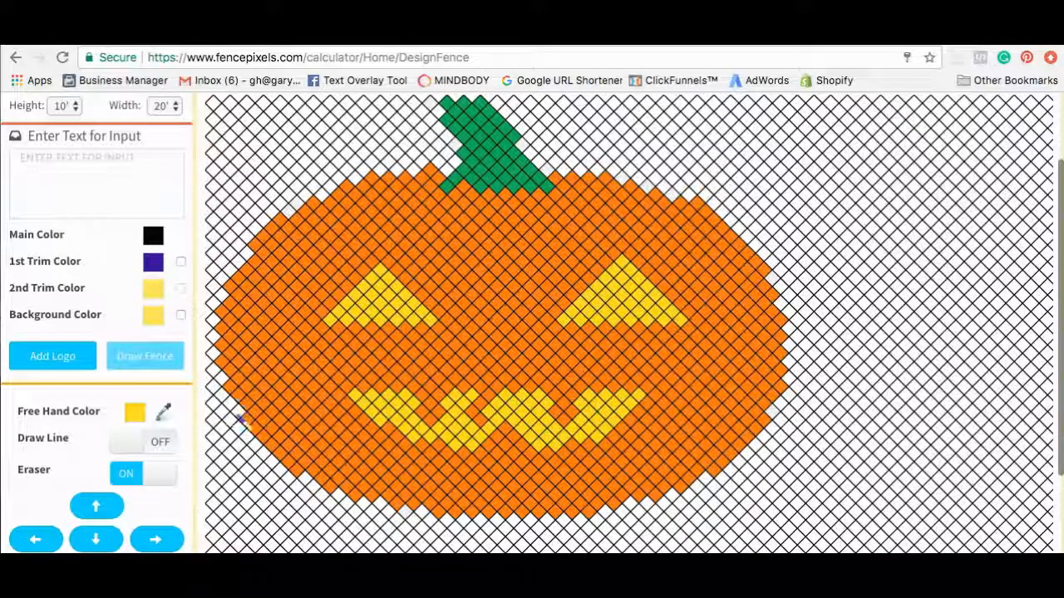
# Erase the protruding orange cells along the pumpkin's upper-left edge.
pyautogui.click(264, 238)
pyautogui.click(271, 229)
pyautogui.click(256, 246)
pyautogui.click(280, 221)
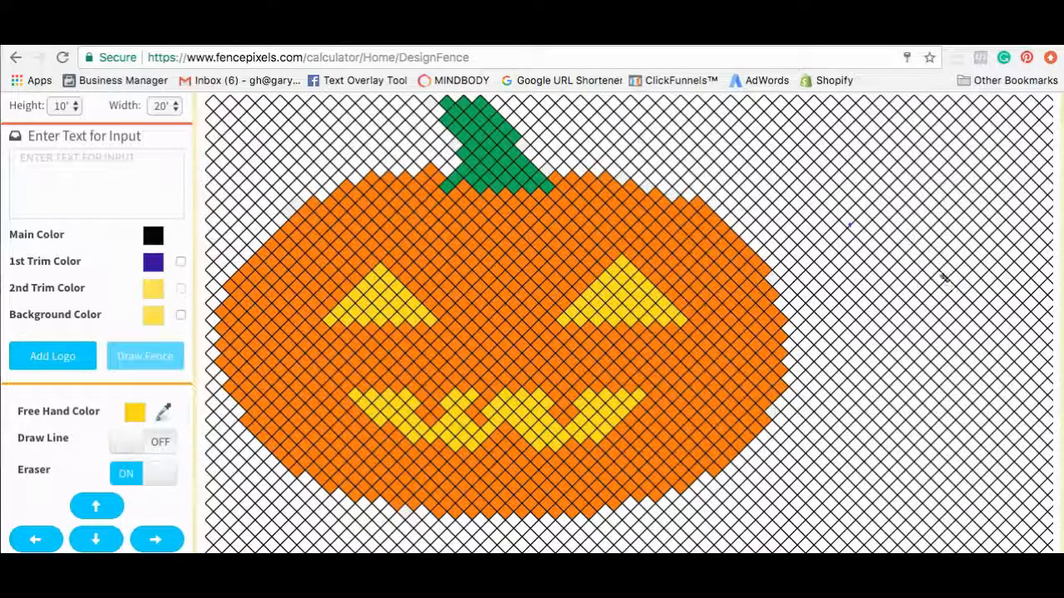
pyautogui.scroll(-2, 941, 279)
pyautogui.scroll(2, 944, 280)
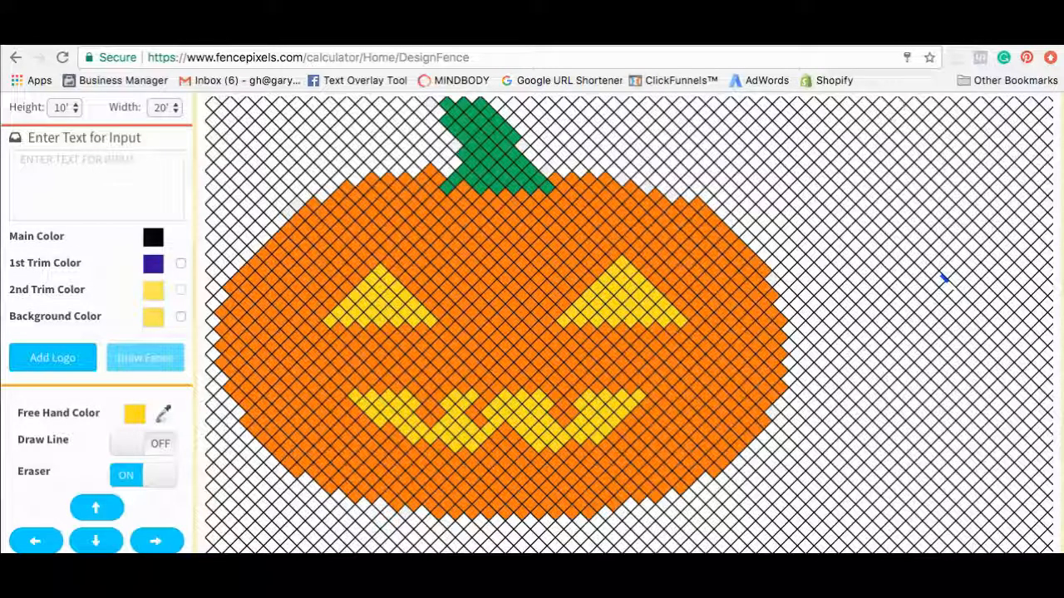
pyautogui.scroll(2, 512, 191)
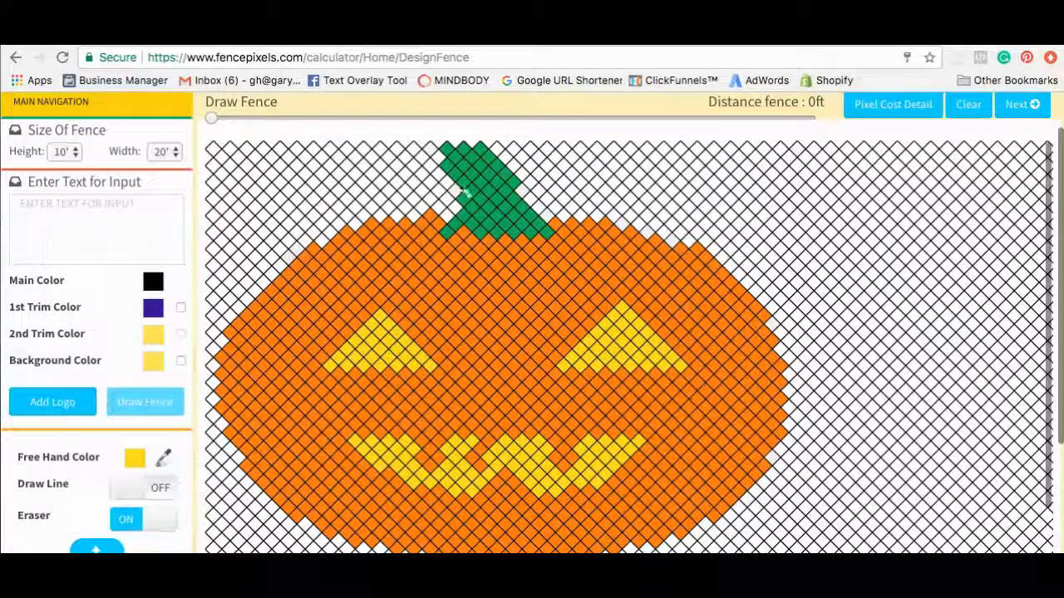
pyautogui.scroll(-2, 706, 203)
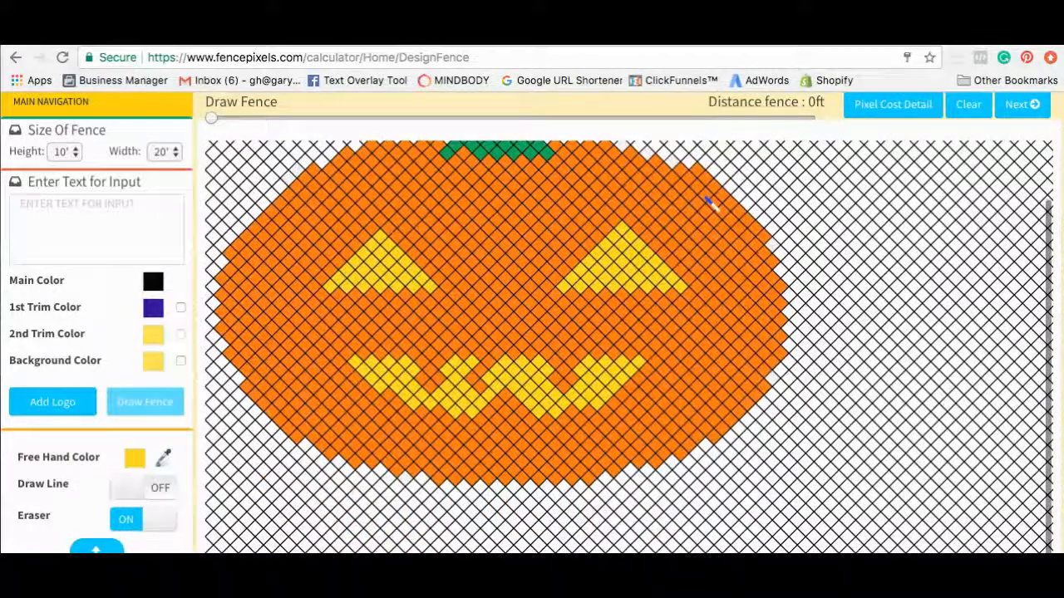
pyautogui.scroll(3, 706, 202)
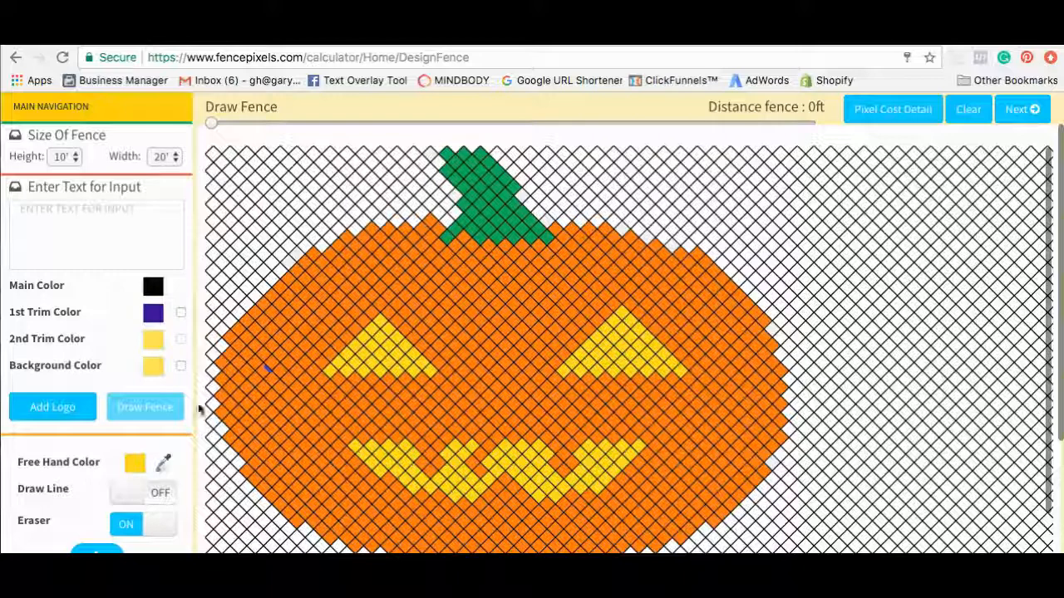
pyautogui.scroll(-3, 199, 407)
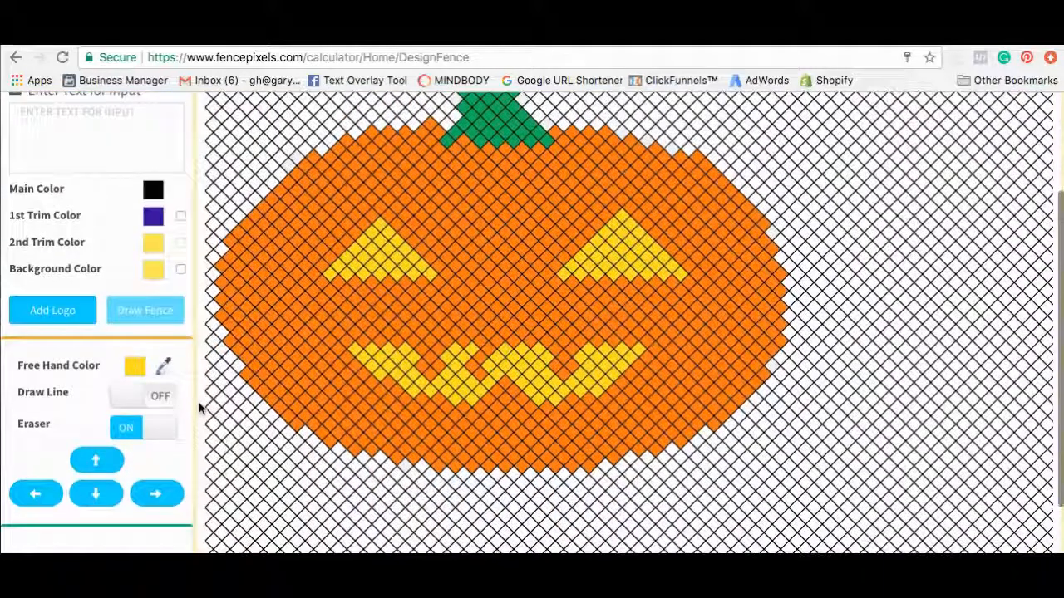
# Turn erasing off and shift the whole pumpkin down one row.
pyautogui.click(100, 496)
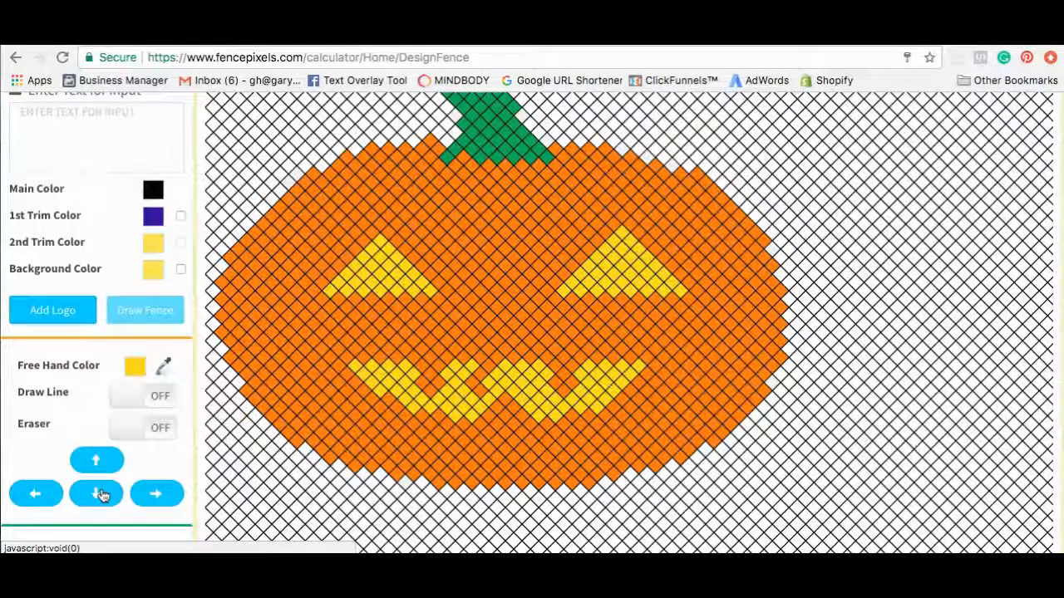
pyautogui.click(97, 494)
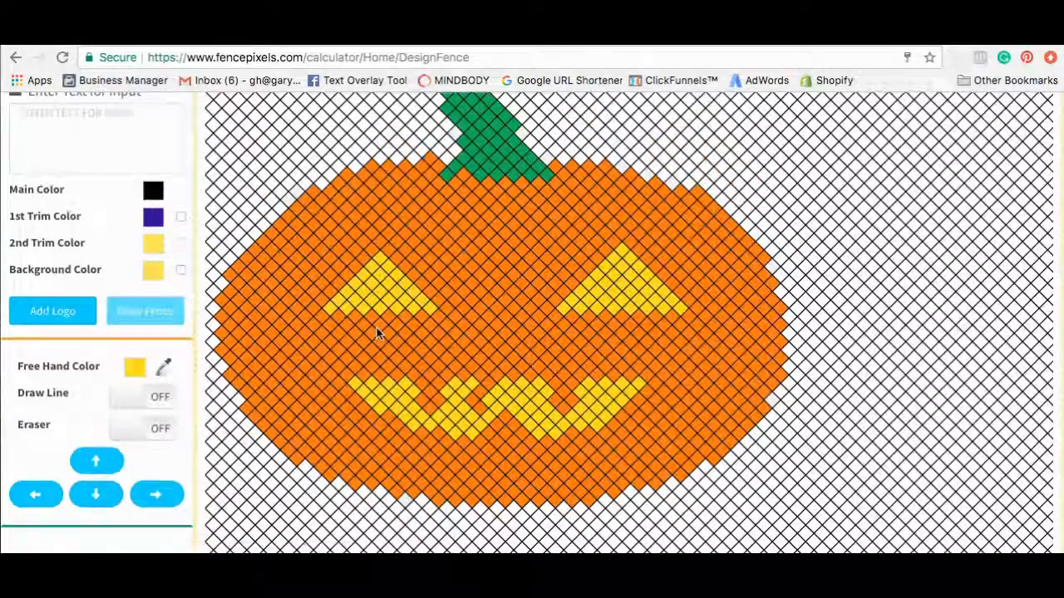
pyautogui.scroll(3, 376, 328)
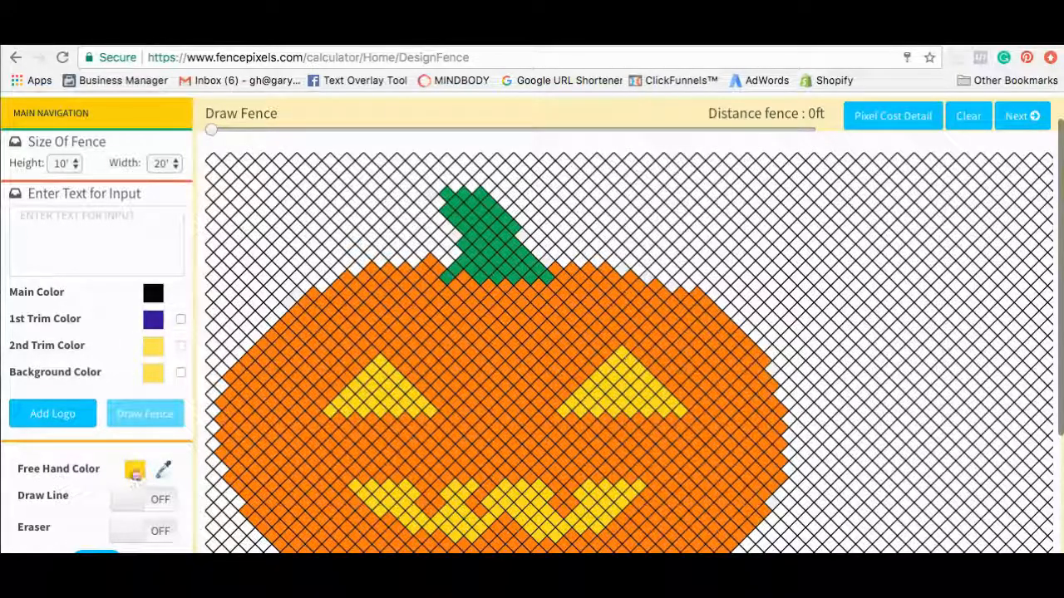
# Set the freehand colour to Green and add green cells at the stem's tip and right edge.
pyautogui.click(135, 471)
pyautogui.click(475, 179)
pyautogui.click(767, 371)
pyautogui.click(465, 177)
pyautogui.click(450, 177)
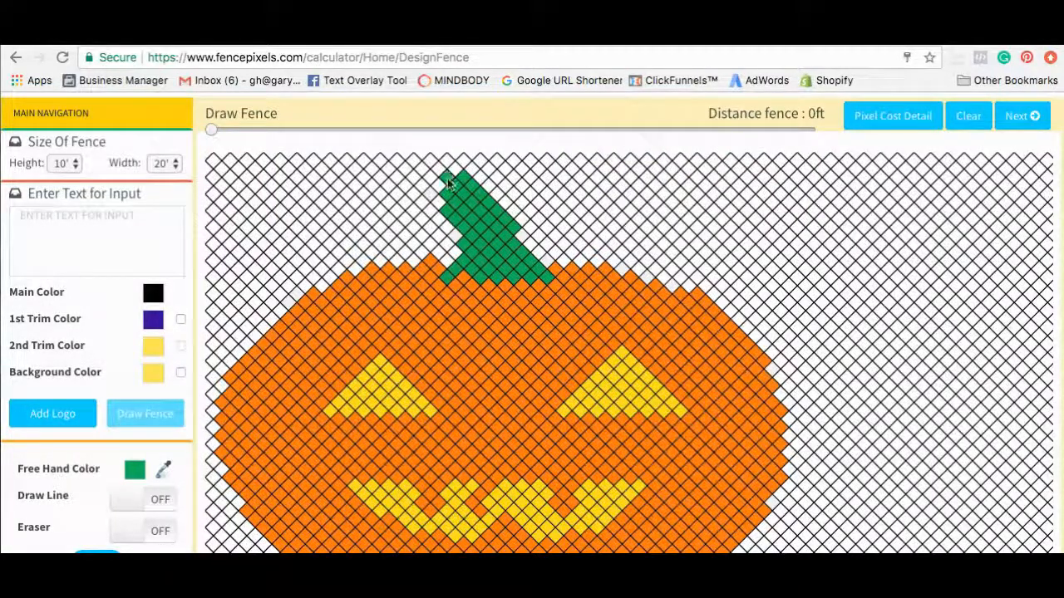
pyautogui.click(522, 235)
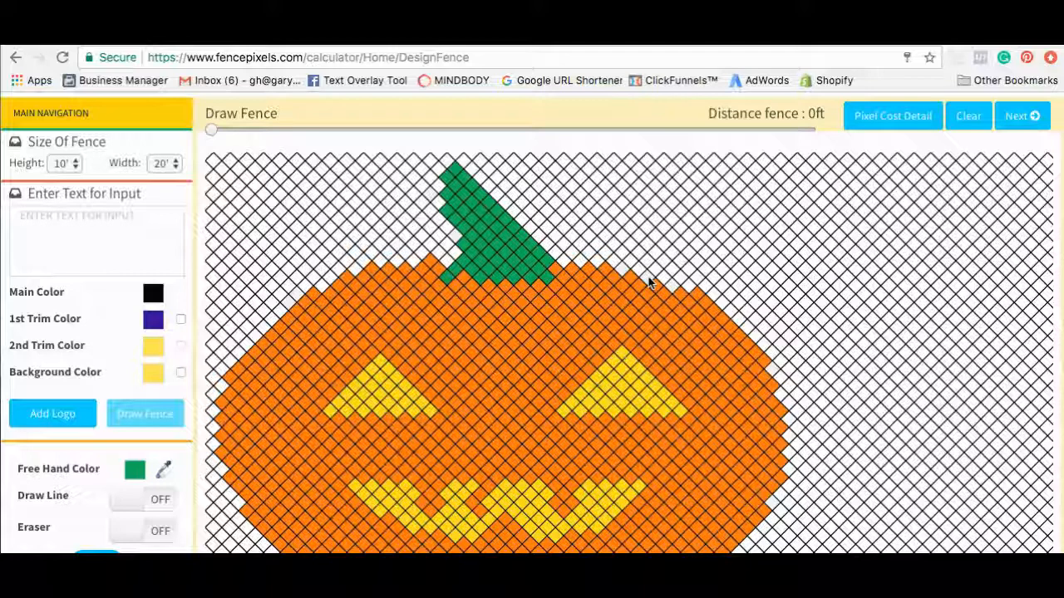
pyautogui.click(558, 272)
pyautogui.click(566, 279)
pyautogui.scroll(-5, 675, 227)
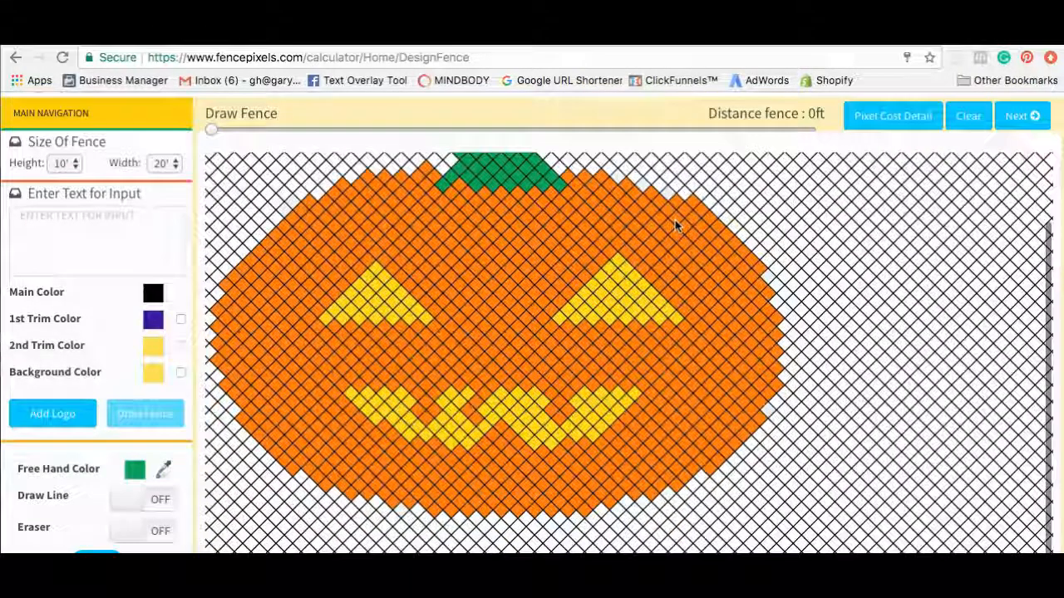
pyautogui.scroll(6, 676, 226)
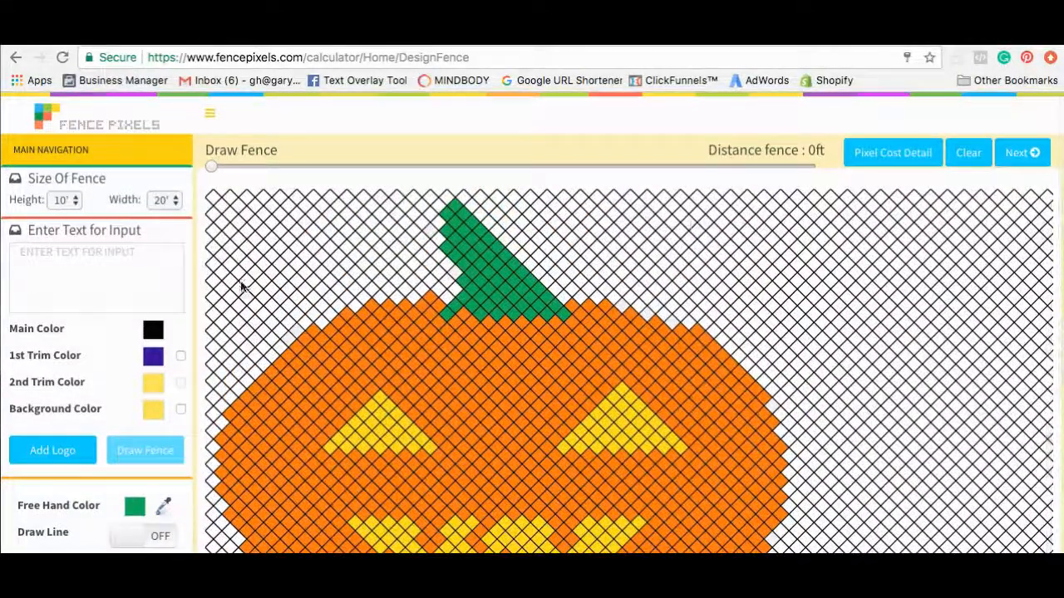
pyautogui.scroll(-7, 222, 306)
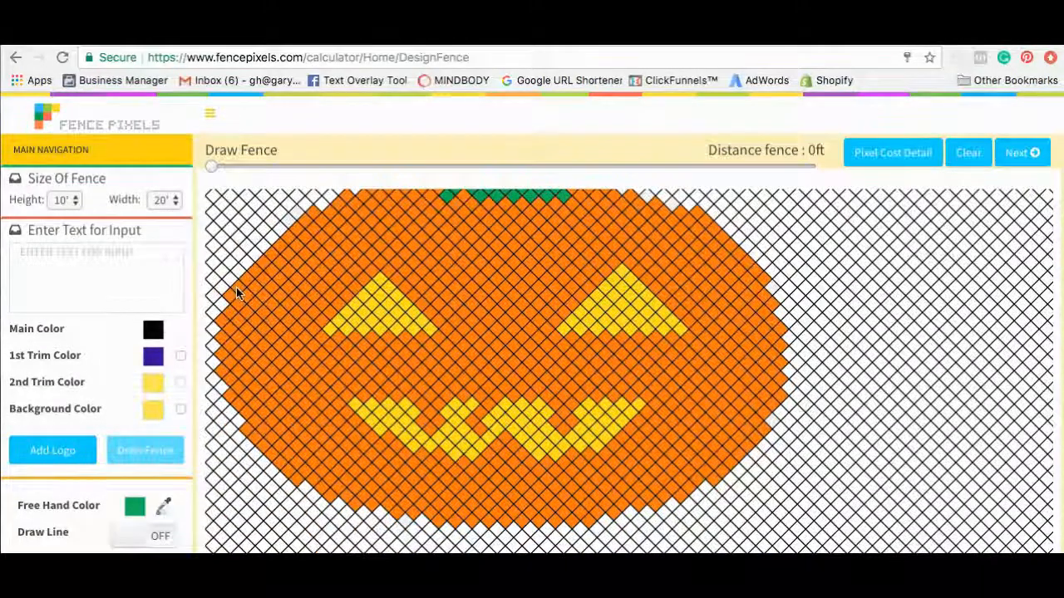
pyautogui.scroll(5, 235, 293)
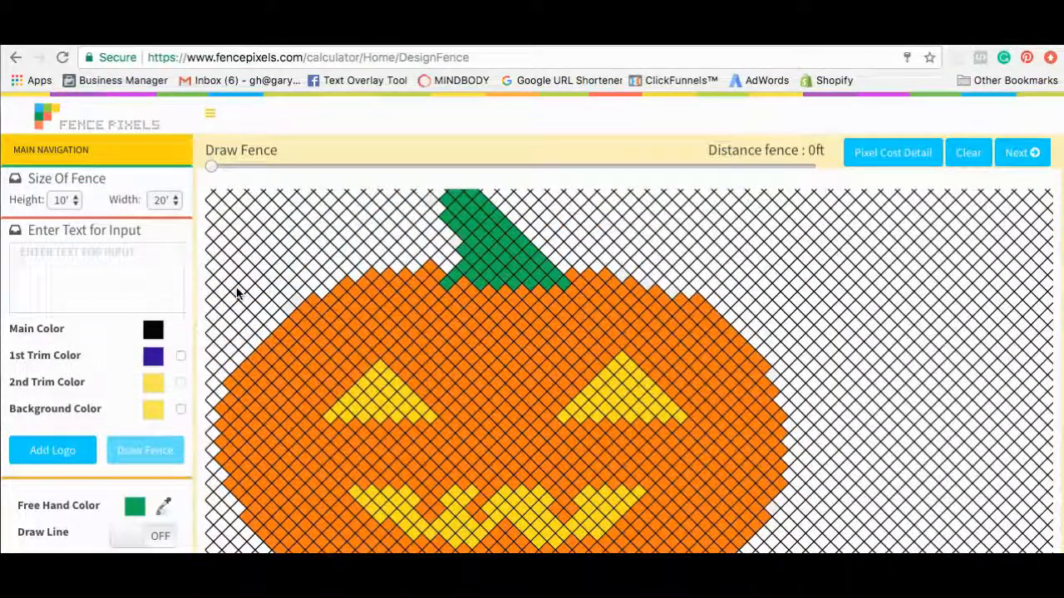
# Delete the White pixels and confirm the breakdown totals 250.00 with Green, Orange and Vegas Gold.
pyautogui.click(898, 156)
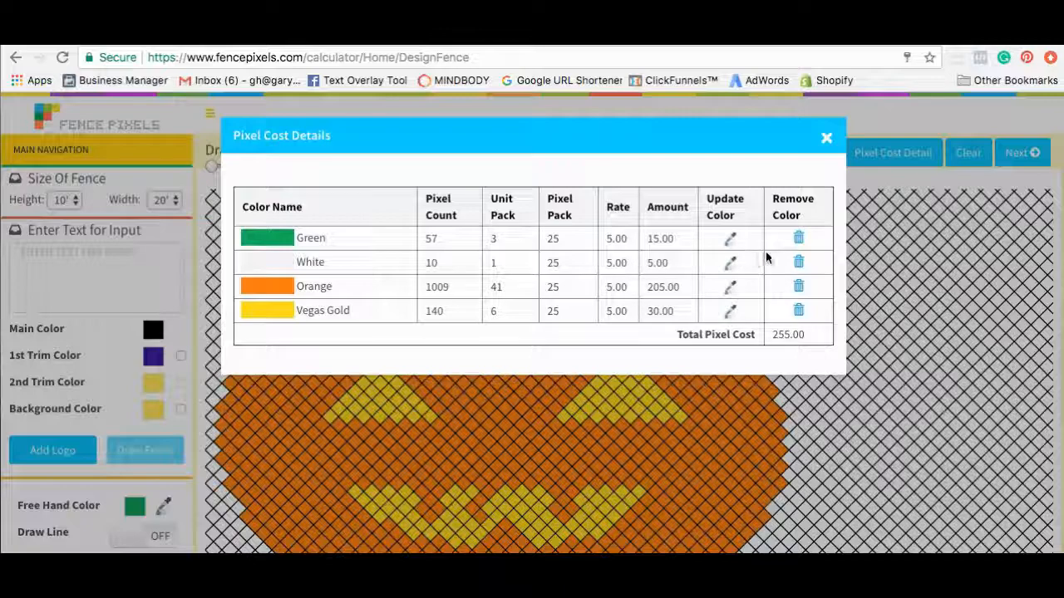
pyautogui.click(799, 263)
pyautogui.click(695, 255)
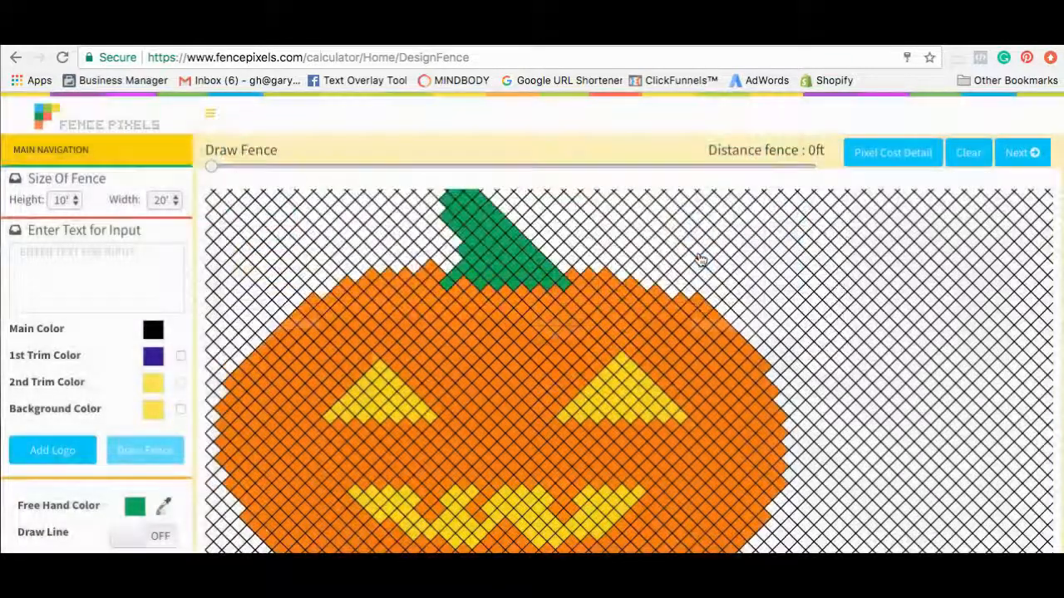
pyautogui.click(910, 157)
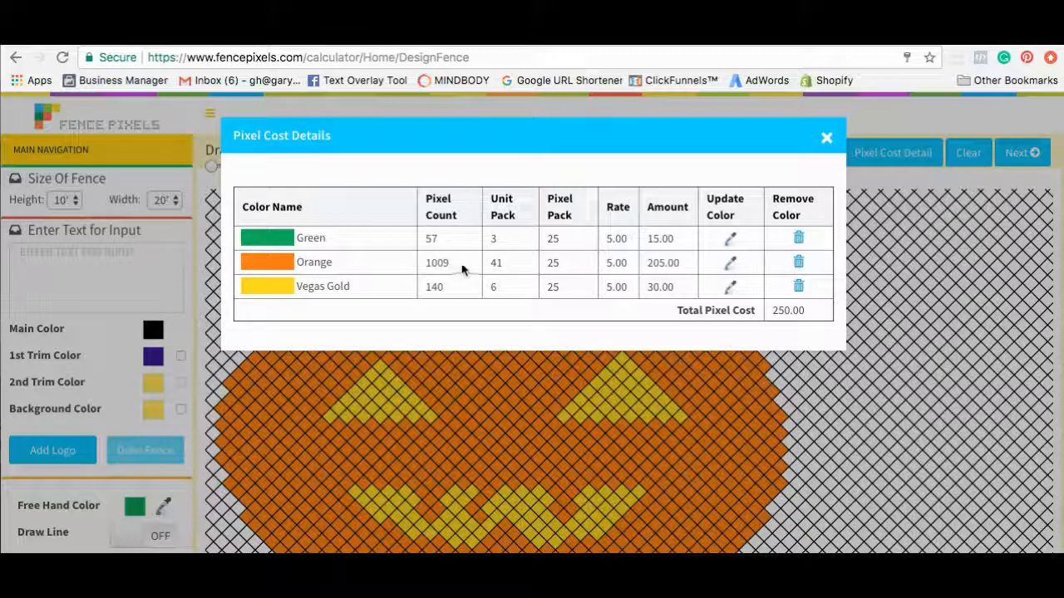
pyautogui.click(827, 138)
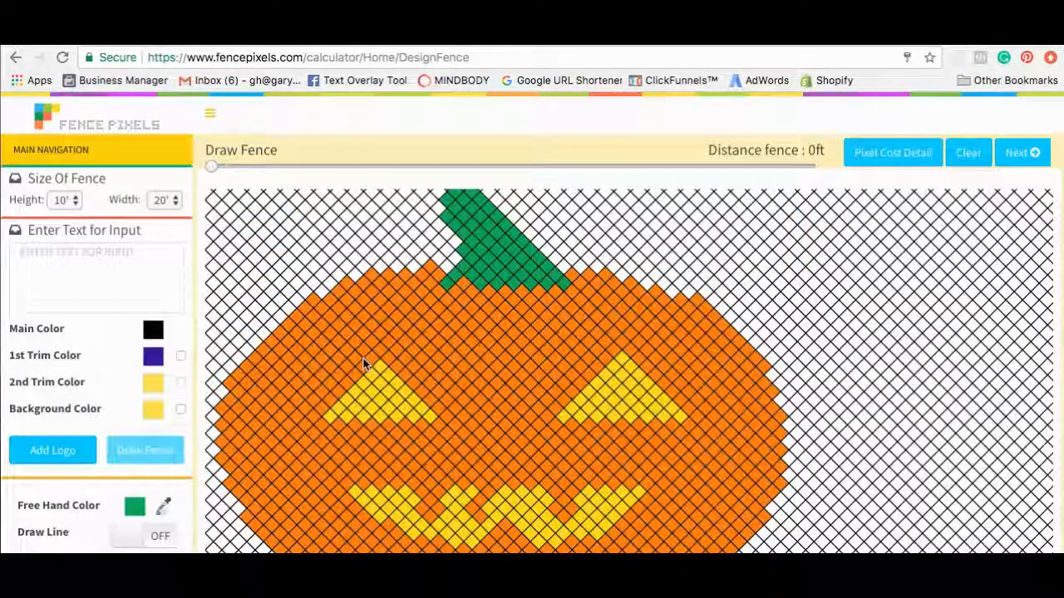
pyautogui.scroll(-3, 363, 364)
pyautogui.scroll(-1, 150, 497)
# Erase stray orange cells and check the breakdown: Orange 1000 pixels, total 245.00.
pyautogui.click(132, 494)
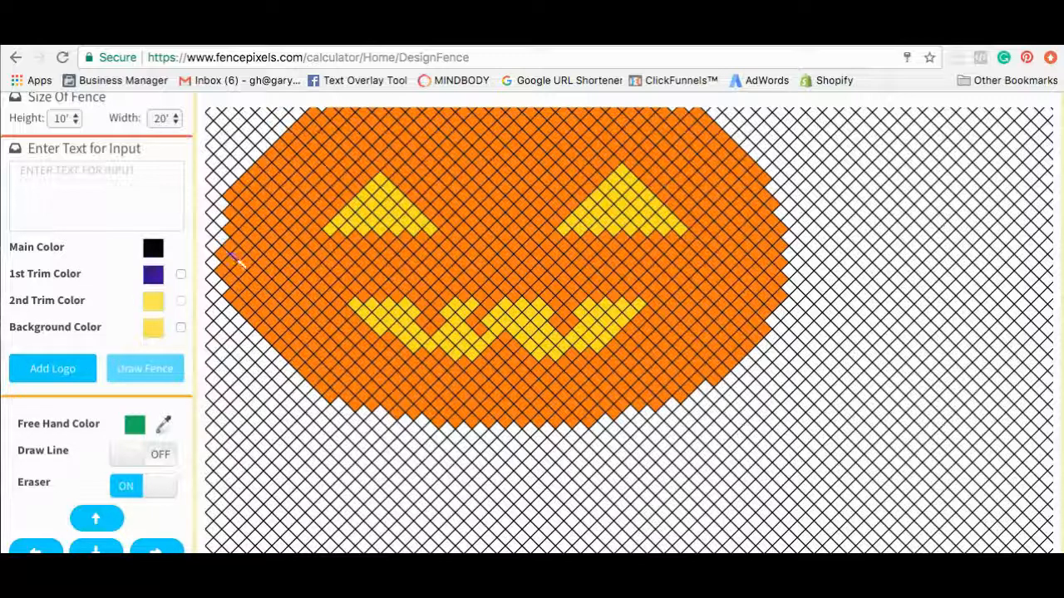
pyautogui.scroll(2, 215, 366)
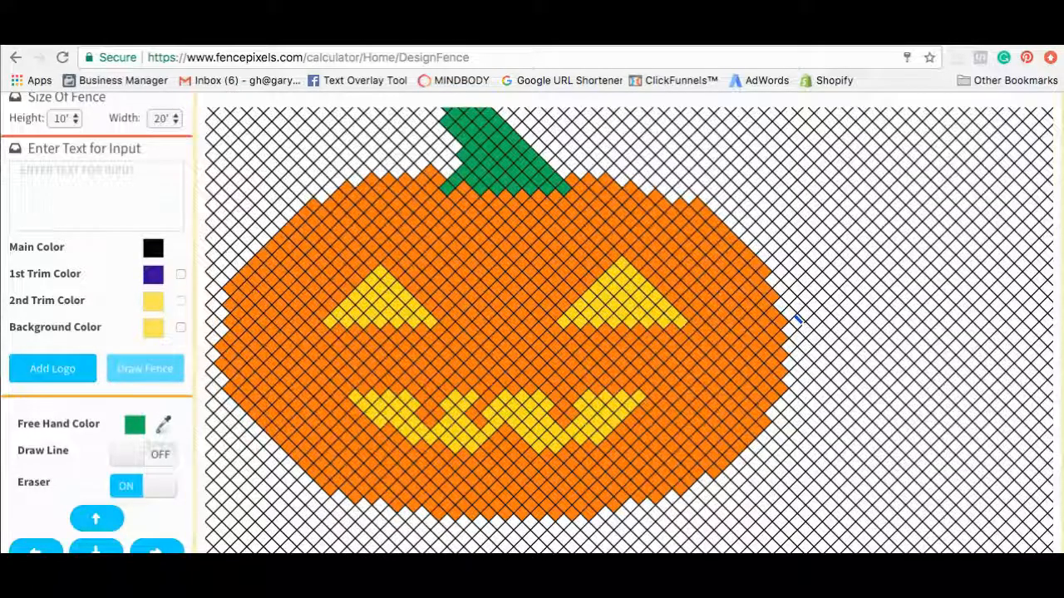
pyautogui.scroll(3, 812, 291)
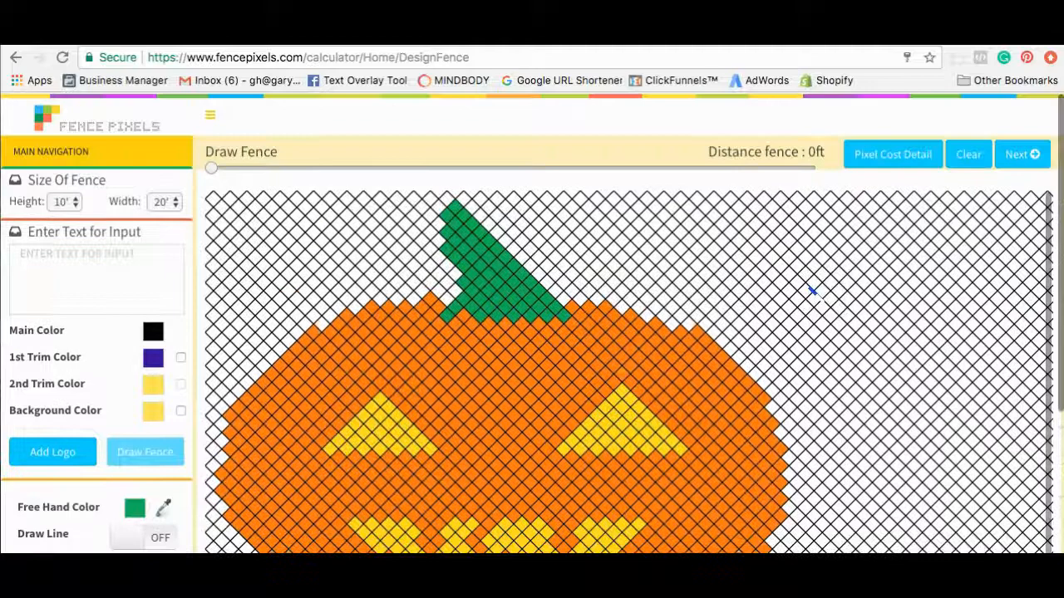
pyautogui.click(888, 161)
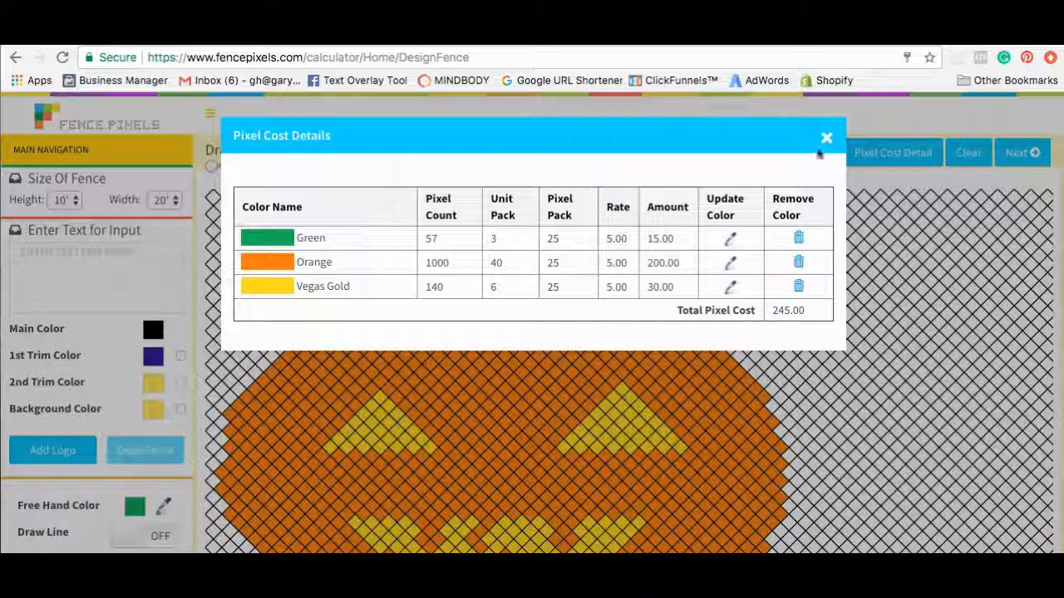
# Erase green cells along the stem's left edge and at its tip.
pyautogui.click(826, 140)
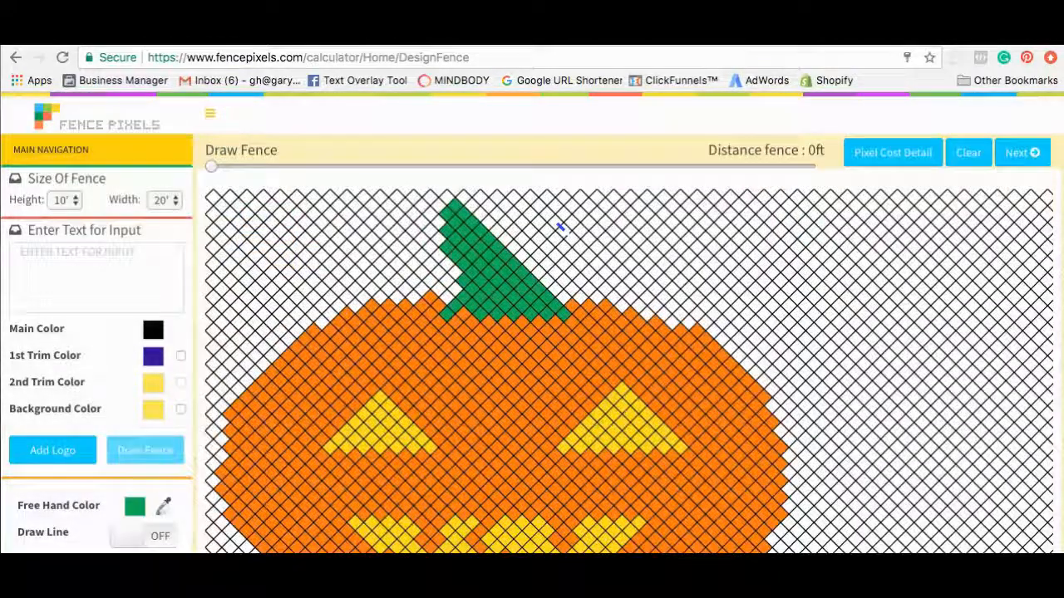
pyautogui.scroll(-2, 115, 470)
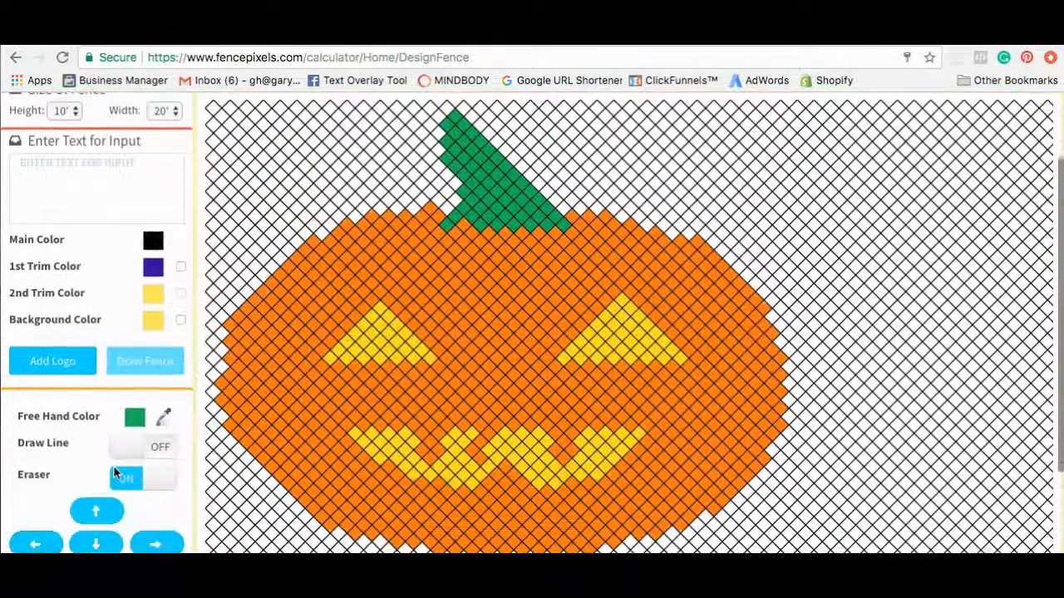
pyautogui.scroll(1, 115, 470)
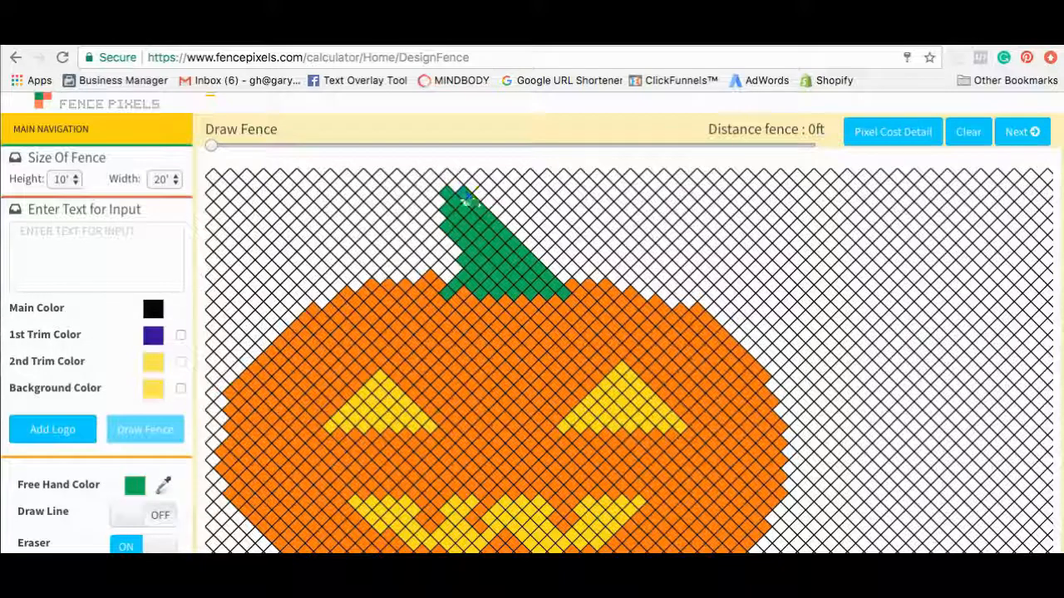
pyautogui.click(446, 213)
pyautogui.click(447, 227)
pyautogui.click(458, 236)
pyautogui.click(462, 246)
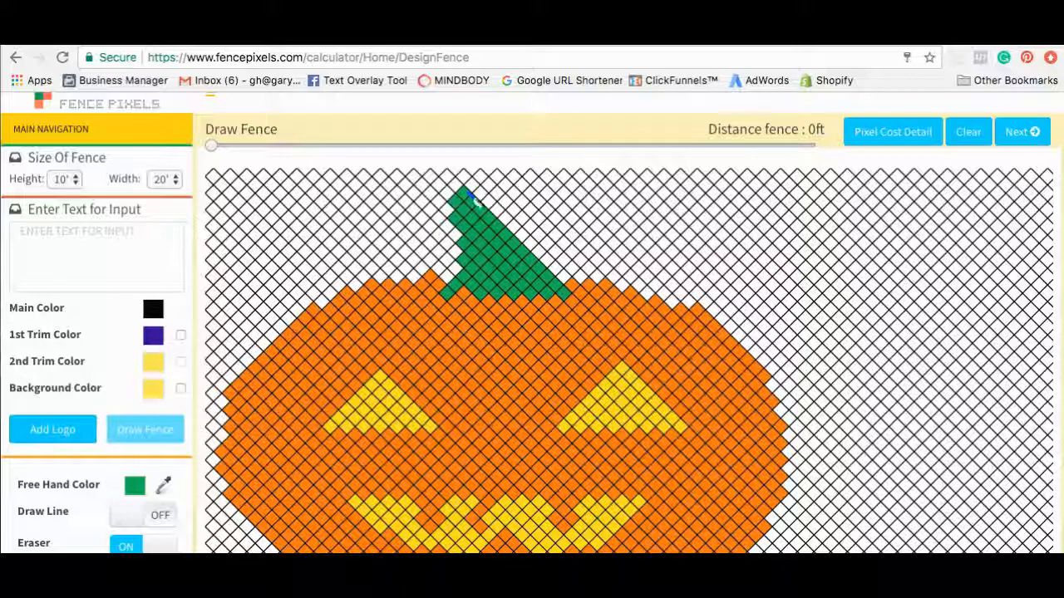
pyautogui.click(467, 197)
# Verify the cost breakdown shows Green at 50 pixels and a 240.00 total, then close it.
pyautogui.click(886, 142)
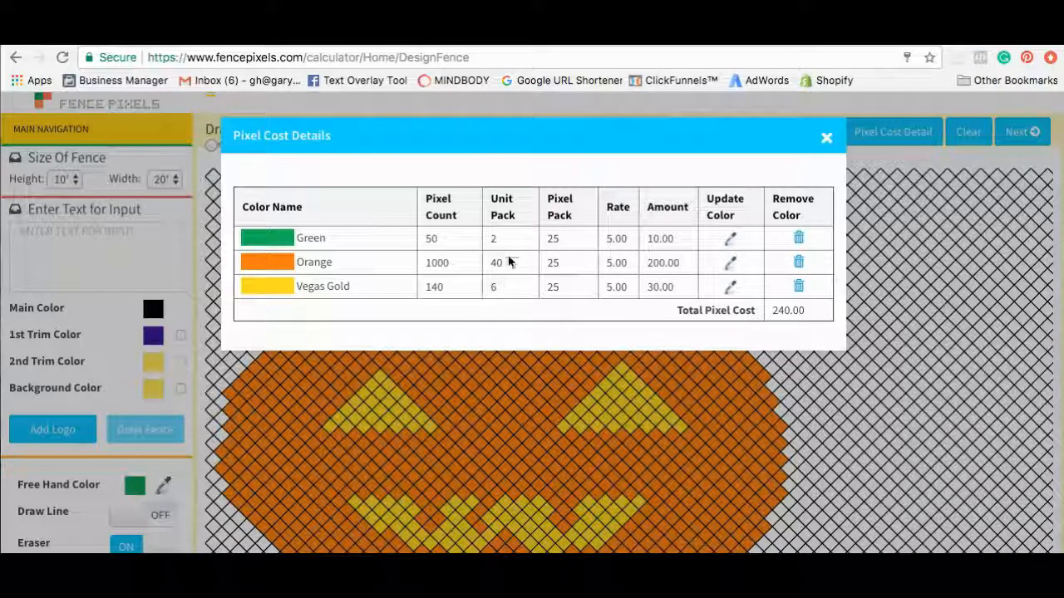
pyautogui.click(826, 142)
pyautogui.scroll(-2, 831, 287)
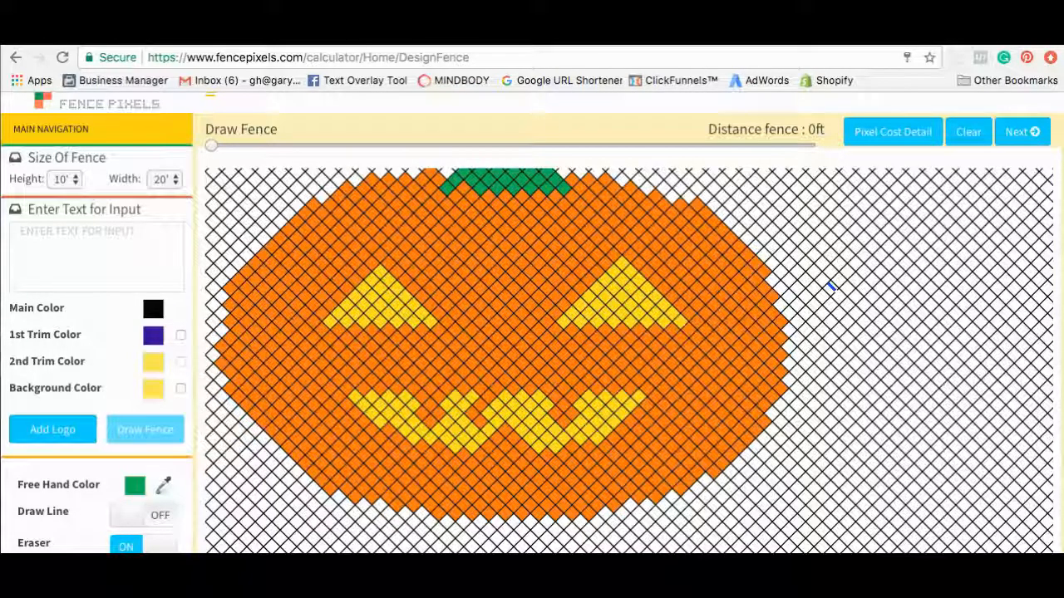
pyautogui.scroll(2, 829, 287)
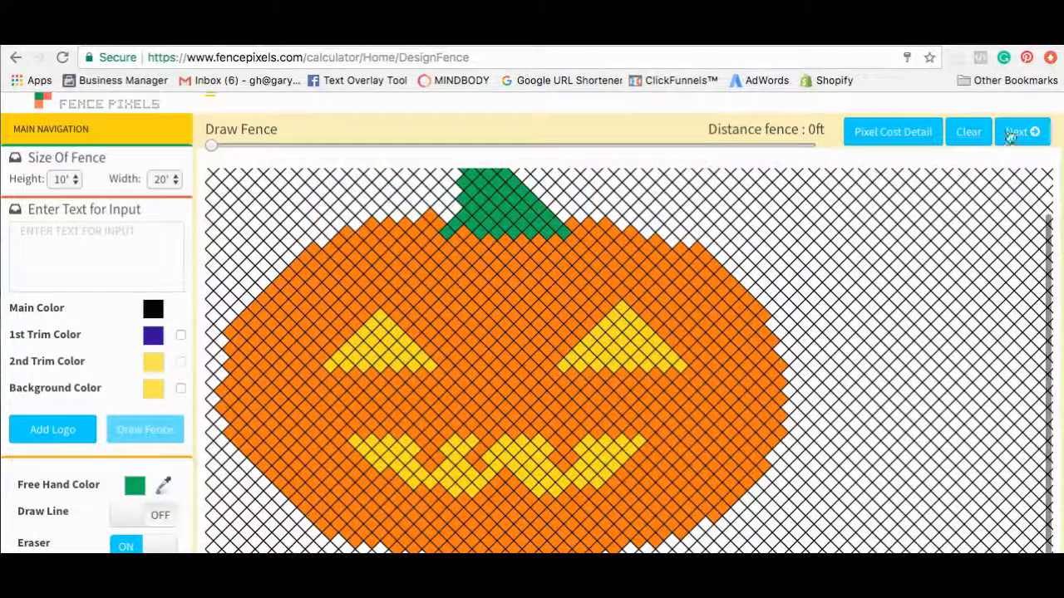
# Open the registration form and submit the user's first name, last name and e-mail address.
pyautogui.click(1028, 133)
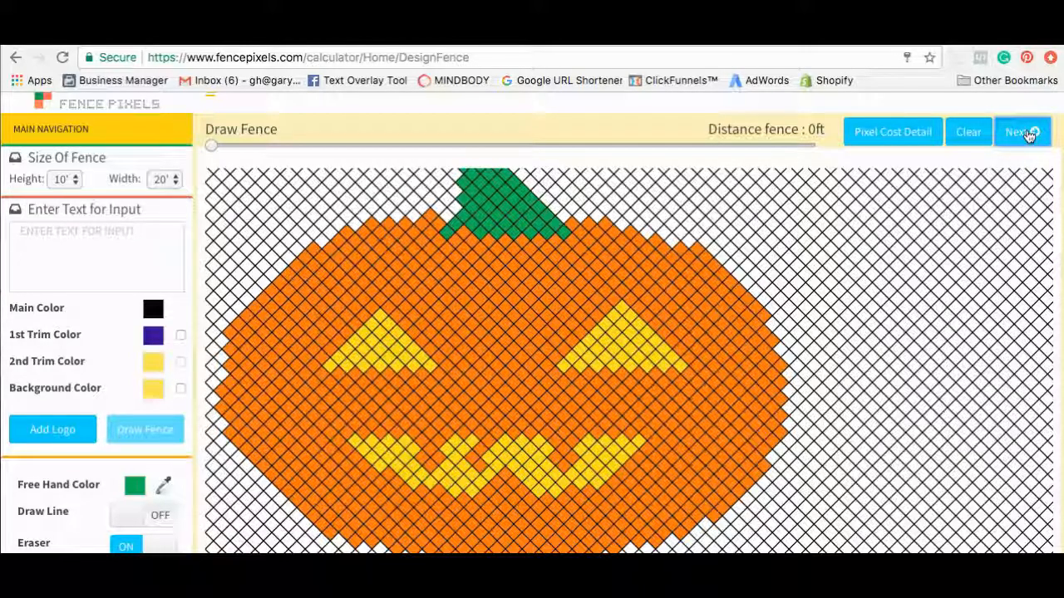
pyautogui.click(1027, 133)
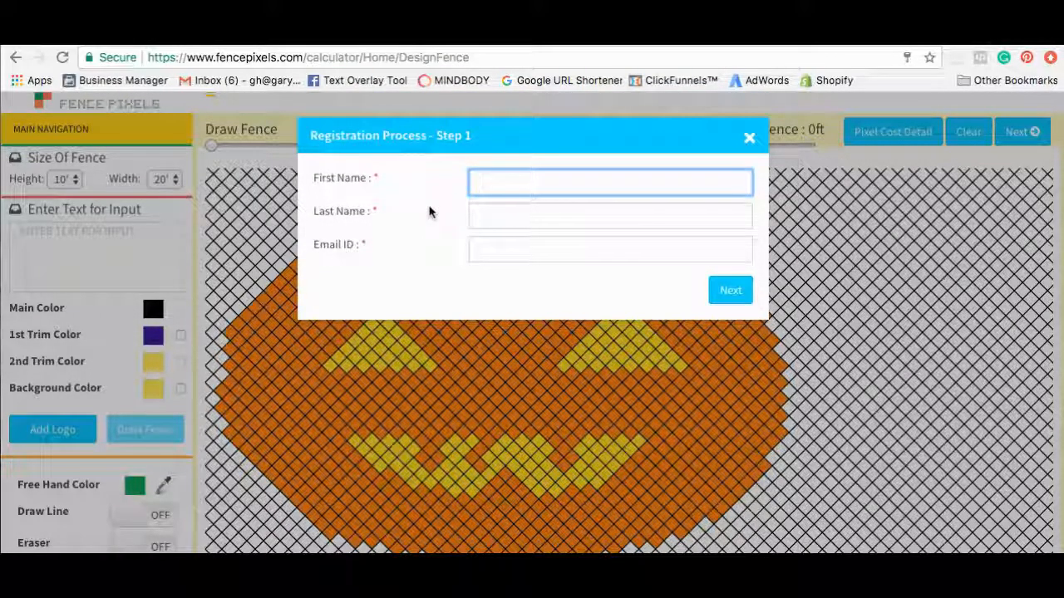
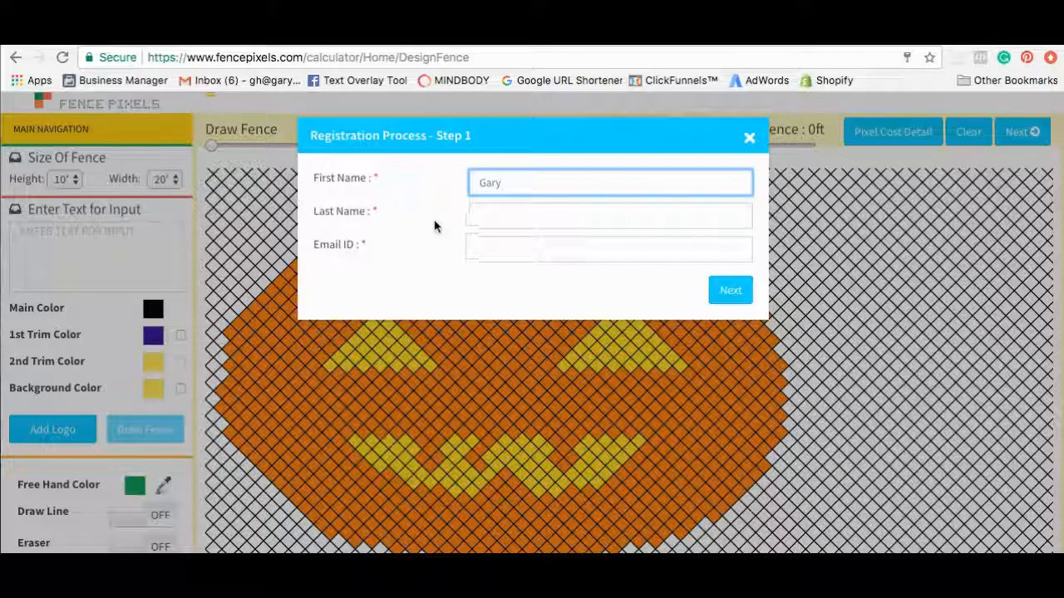
pyautogui.click(487, 217)
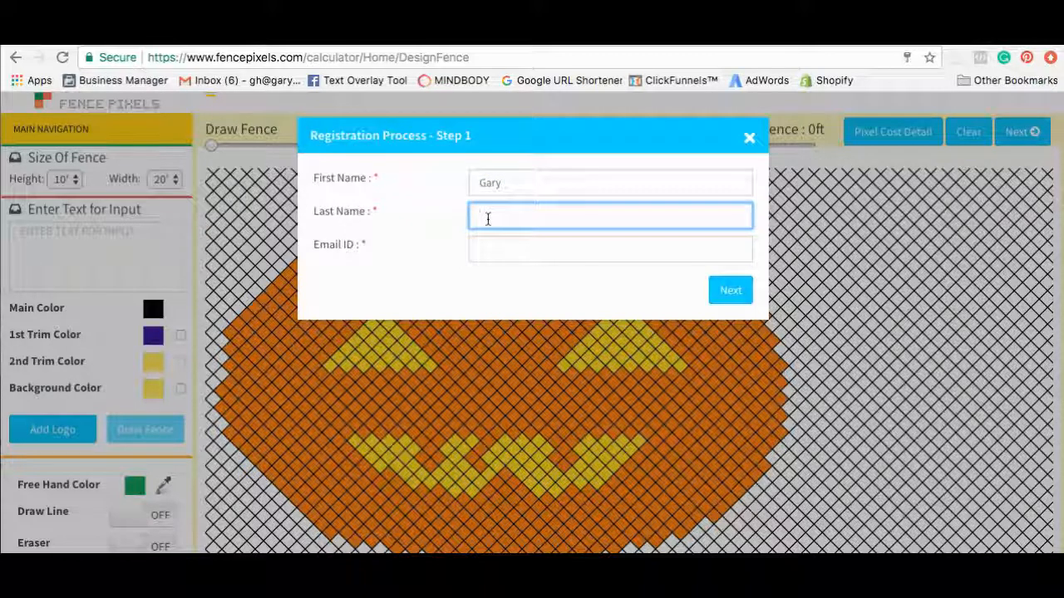
pyautogui.click(491, 241)
pyautogui.write('test@me.com')
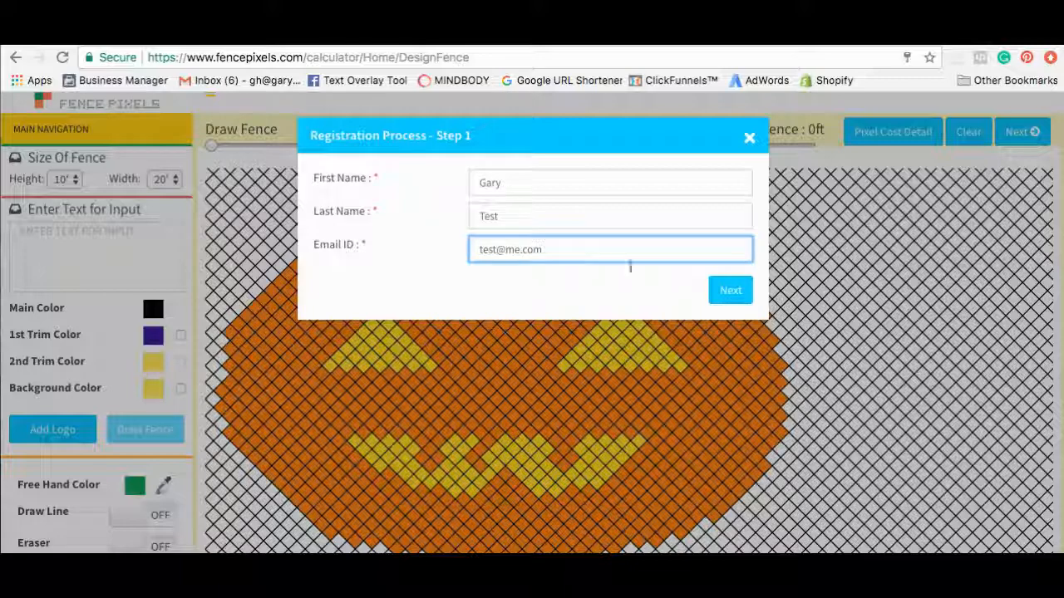
pyautogui.click(720, 299)
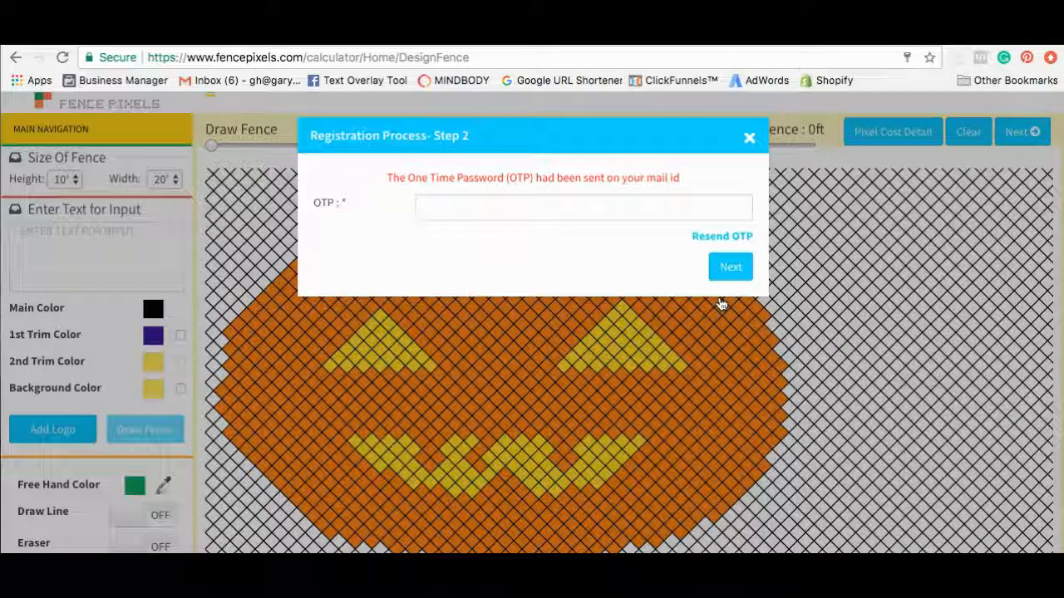